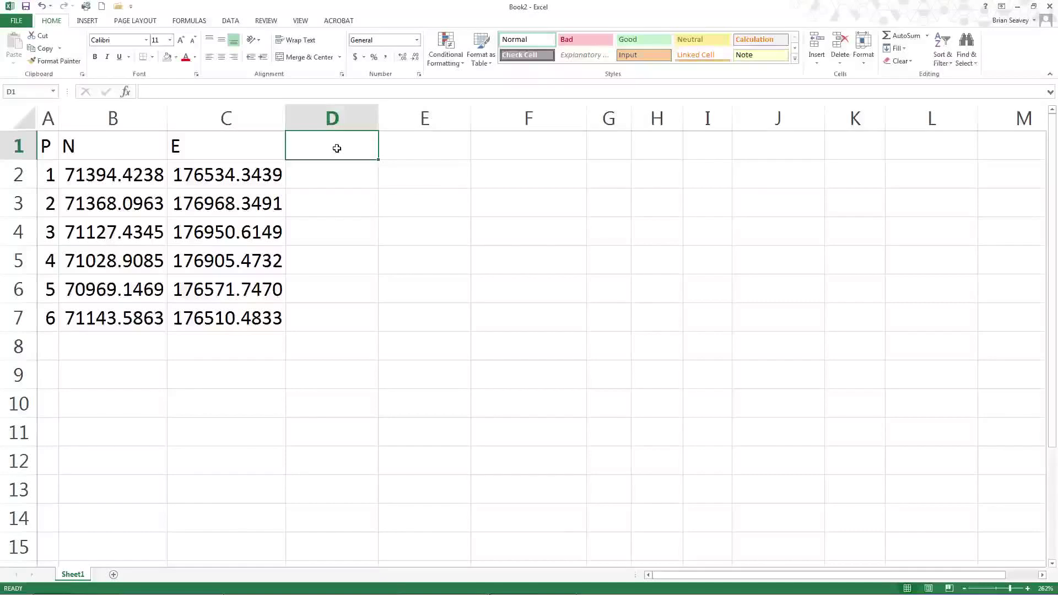
Step: Enter the Course header in D1 and the leg labels 1-2, 2-3 and 3-4 below it
{"action": "type", "text": "Course"}
{"action": "key", "text": "Return"}
{"action": "type", "text": "'1-2"}
{"action": "key", "text": "Return"}
{"action": "type", "text": "'2-2"}
{"action": "key", "text": "BackSpace"}
{"action": "type", "text": "3"}
{"action": "key", "text": "Return"}
{"action": "type", "text": "'3-3"}
{"action": "key", "text": "BackSpace"}
{"action": "key", "text": "BackSpace"}
{"action": "key", "text": "BackSpace"}
{"action": "type", "text": "3-4"}
{"action": "key", "text": "Return"}
Step: Add the remaining course labels 4-5, 5-6 and 6-1 in rows 5 to 7
{"action": "key", "text": "Return"}
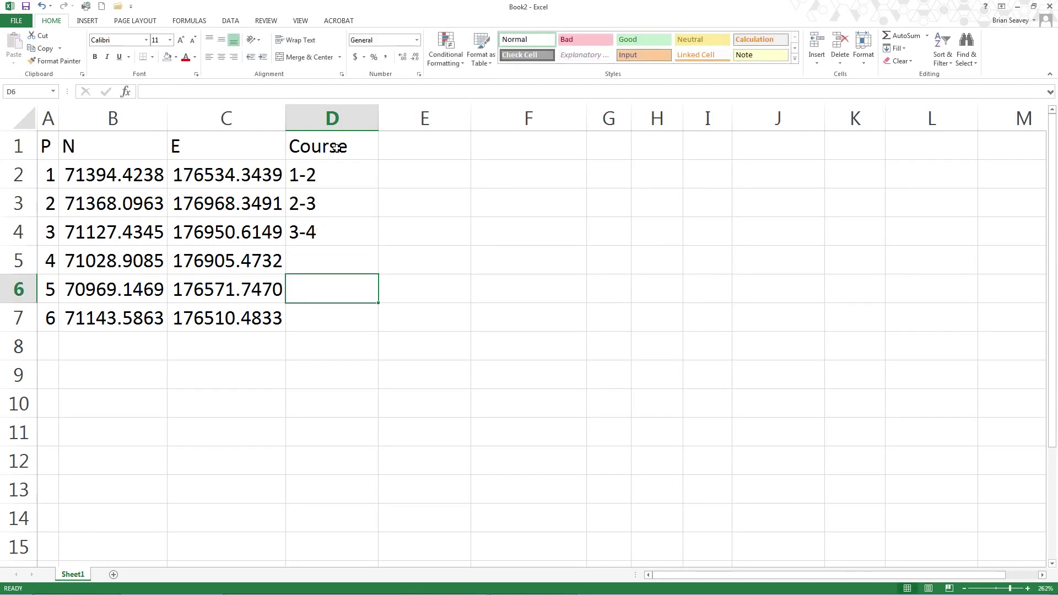
{"action": "key", "text": "Up"}
{"action": "type", "text": "'4"}
{"action": "type", "text": "5"}
{"action": "key", "text": "BackSpace"}
{"action": "type", "text": "-5"}
{"action": "key", "text": "Return"}
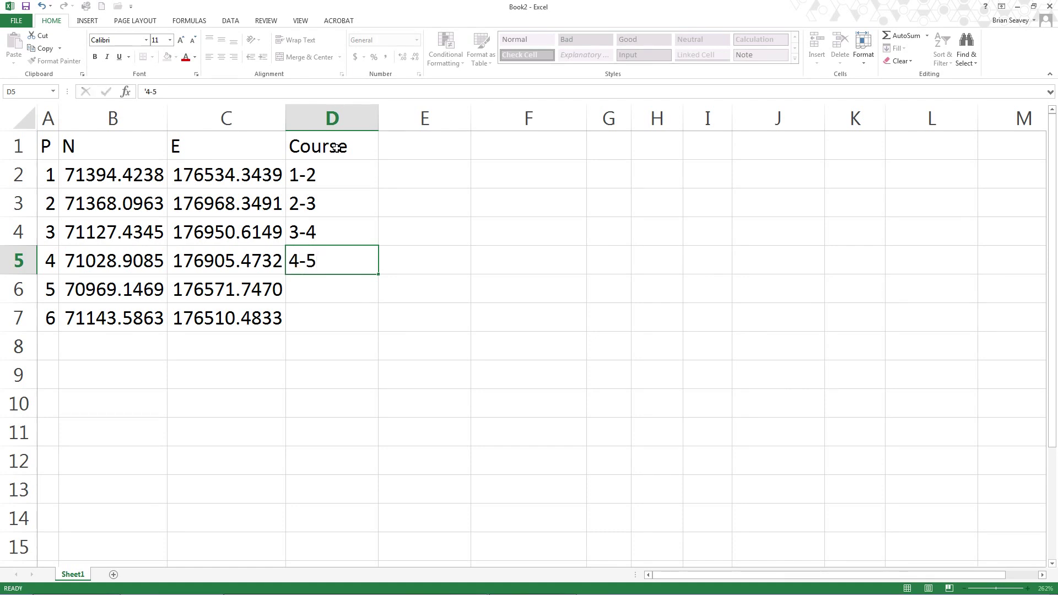
{"action": "type", "text": "'5-6"}
{"action": "key", "text": "Return"}
{"action": "type", "text": "'6-1"}
{"action": "key", "text": "Return"}
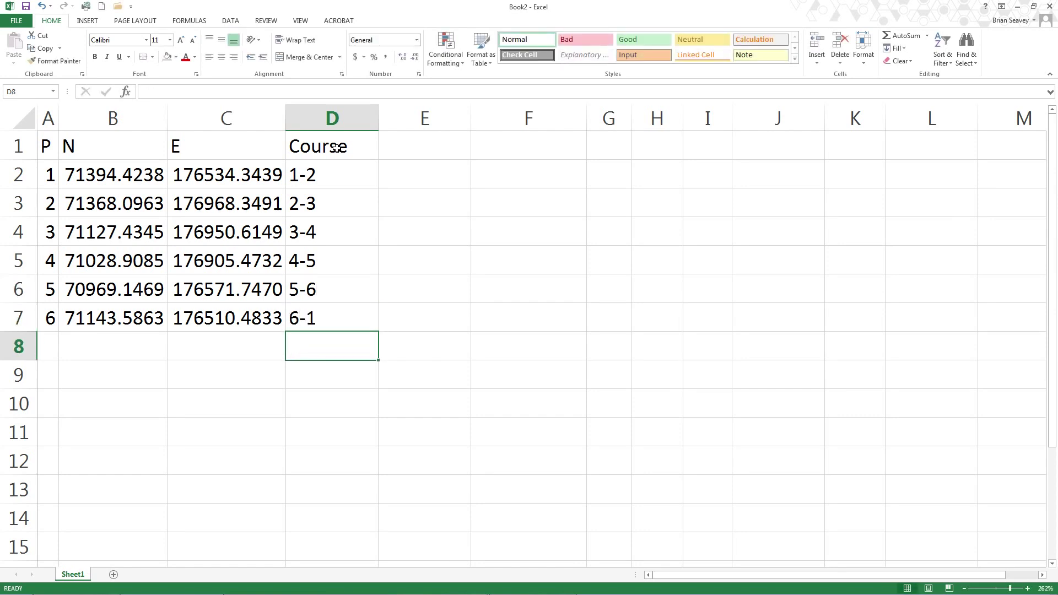
Step: Head E1 'Length' and enter =SQRT((C3-C2)^2+(B3-B2)^2) in E2, giving 434.803
{"action": "left_click", "coordinate": [414, 148]}
{"action": "type", "text": "Length"}
{"action": "key", "text": "Return"}
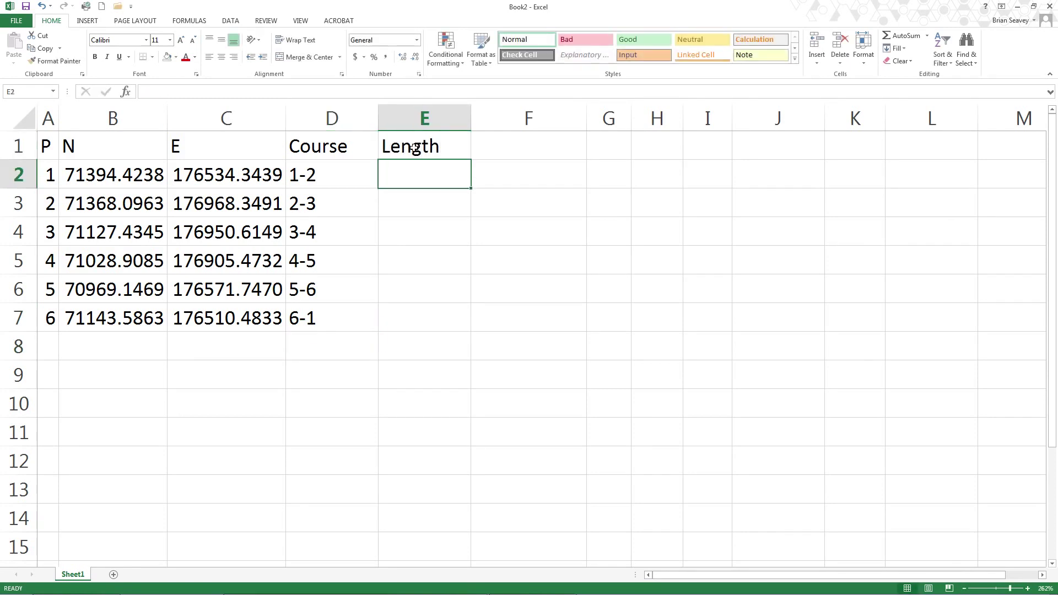
{"action": "type", "text": "=sqrt(("}
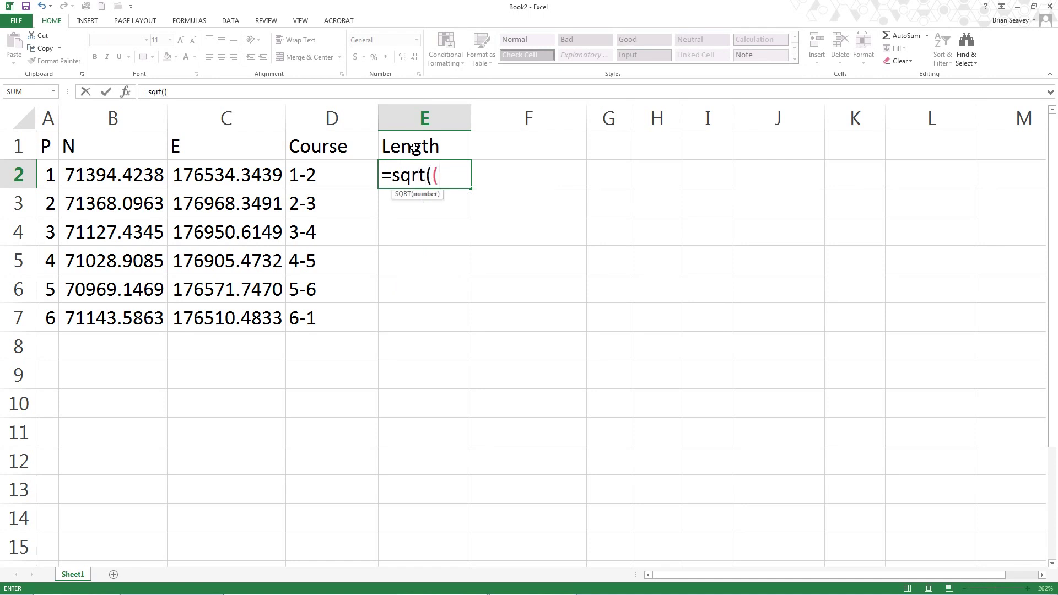
{"action": "left_click", "coordinate": [204, 206]}
{"action": "type", "text": "-"}
{"action": "left_click", "coordinate": [203, 177]}
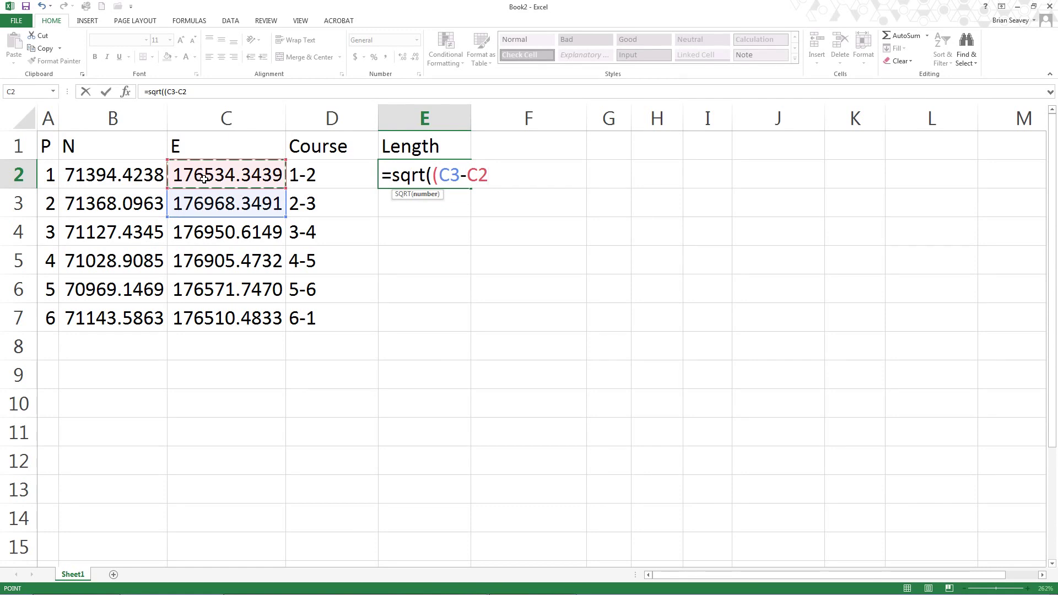
{"action": "type", "text": ")^2+"}
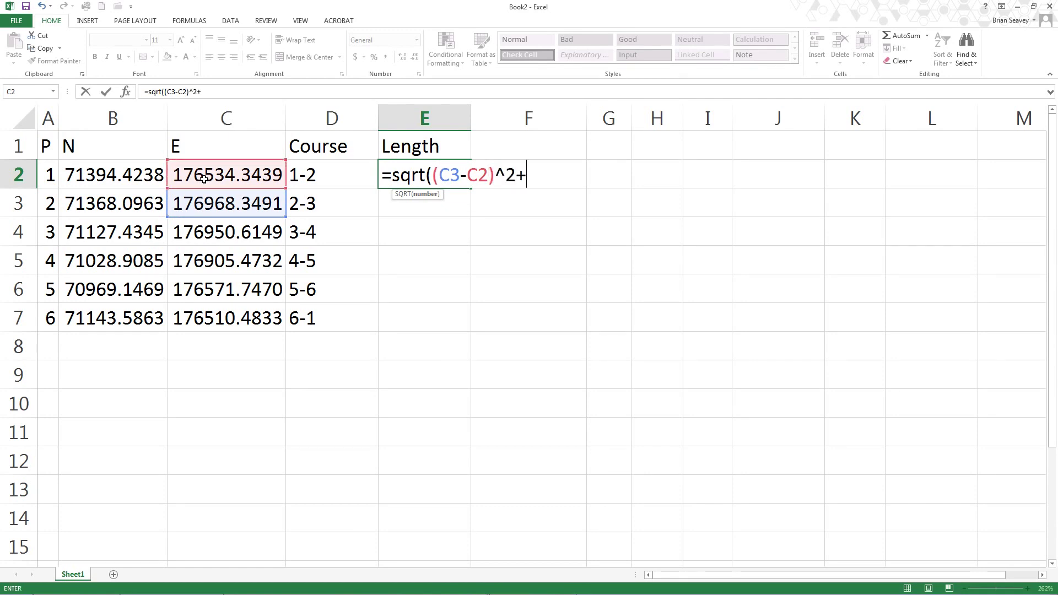
{"action": "type", "text": "("}
{"action": "left_click", "coordinate": [103, 203]}
{"action": "type", "text": "-"}
{"action": "left_click", "coordinate": [98, 180]}
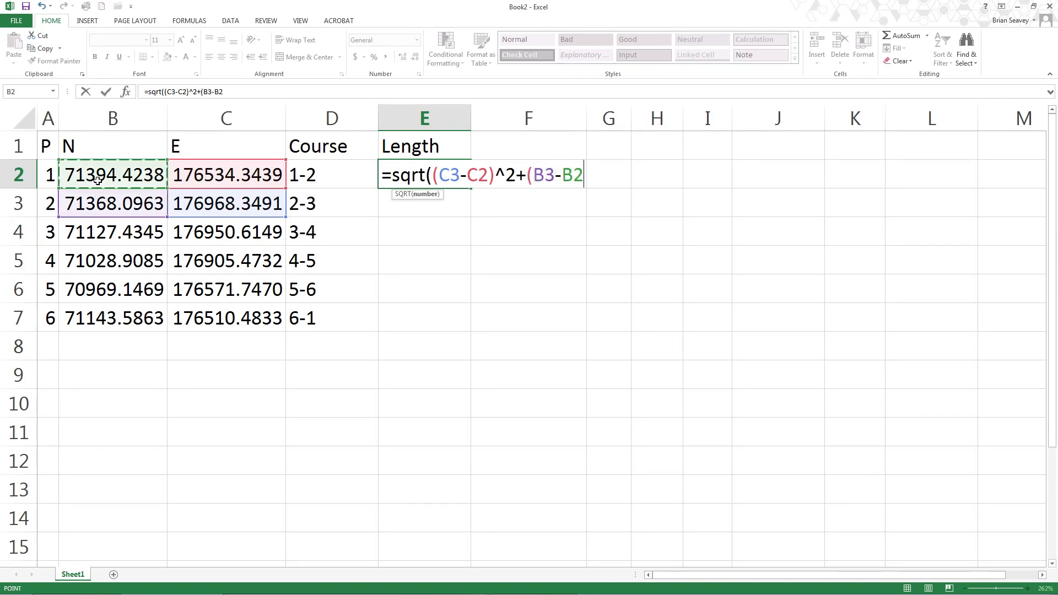
{"action": "type", "text": ")^2"}
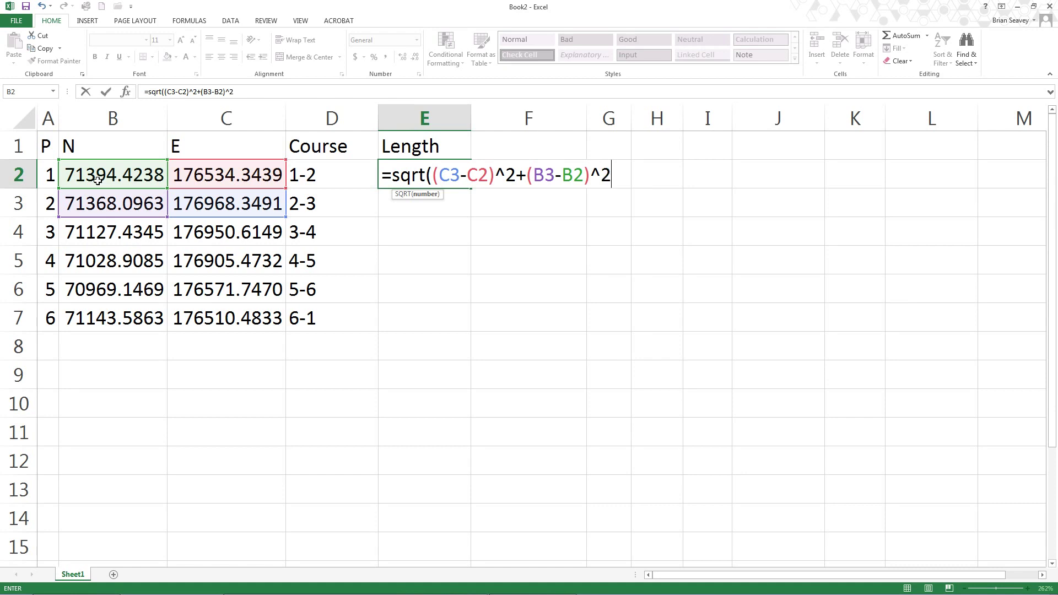
{"action": "type", "text": ")"}
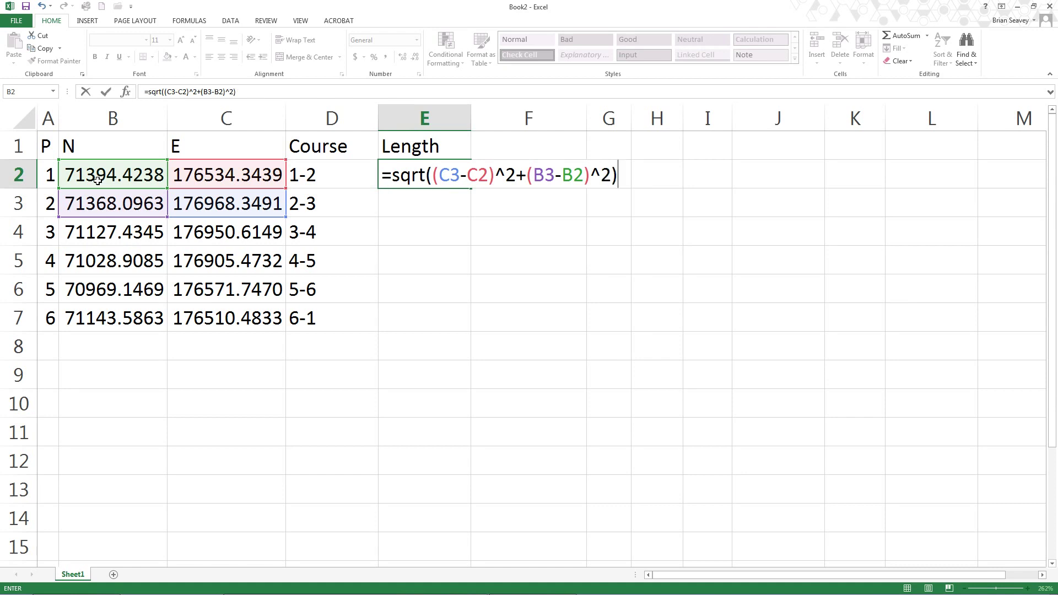
{"action": "key", "text": "Return"}
Step: Copy the length formula down to E7 and autofit column D's width
{"action": "left_click", "coordinate": [419, 175]}
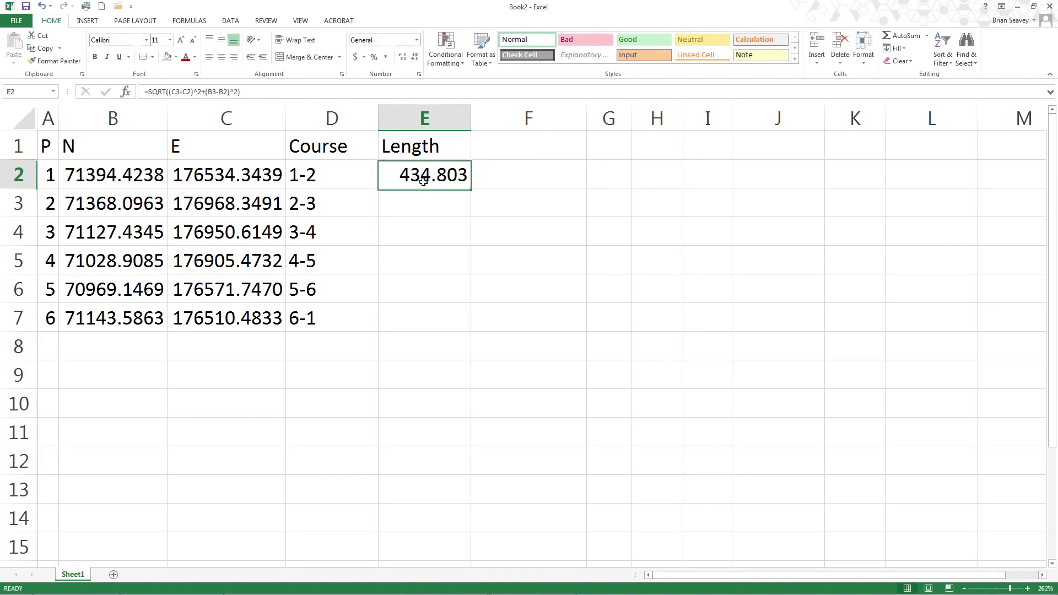
{"action": "left_click_drag", "start_coordinate": [470, 189], "coordinate": [471, 330]}
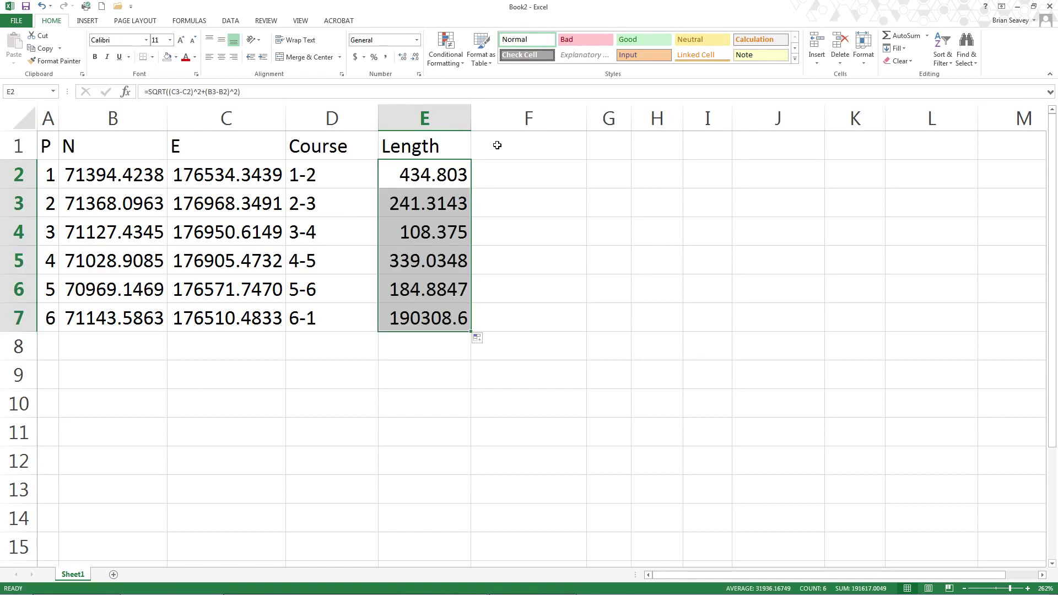
{"action": "double_click", "coordinate": [378, 117]}
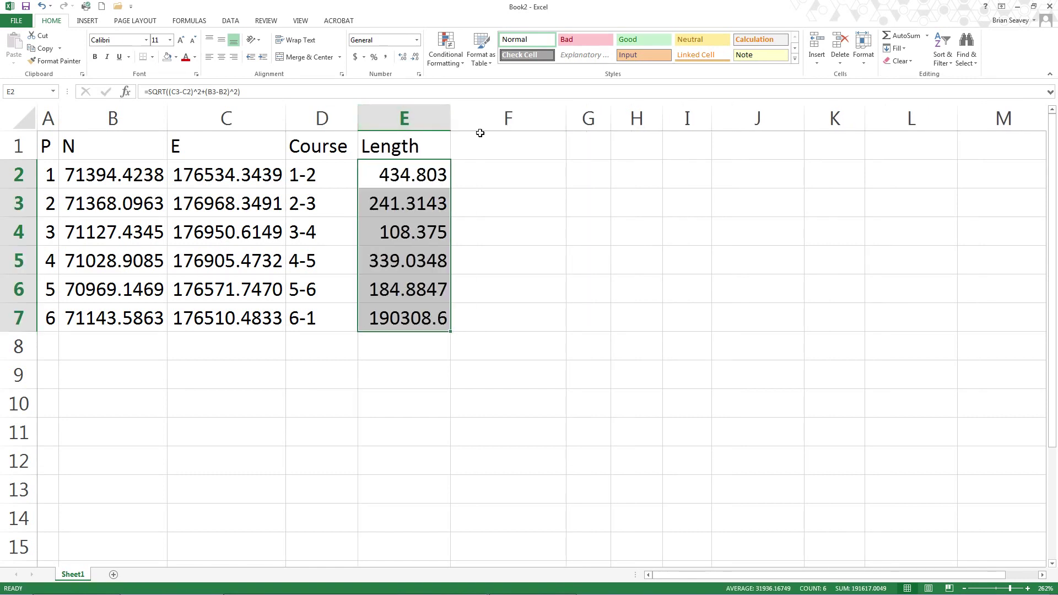
{"action": "left_click", "coordinate": [486, 147]}
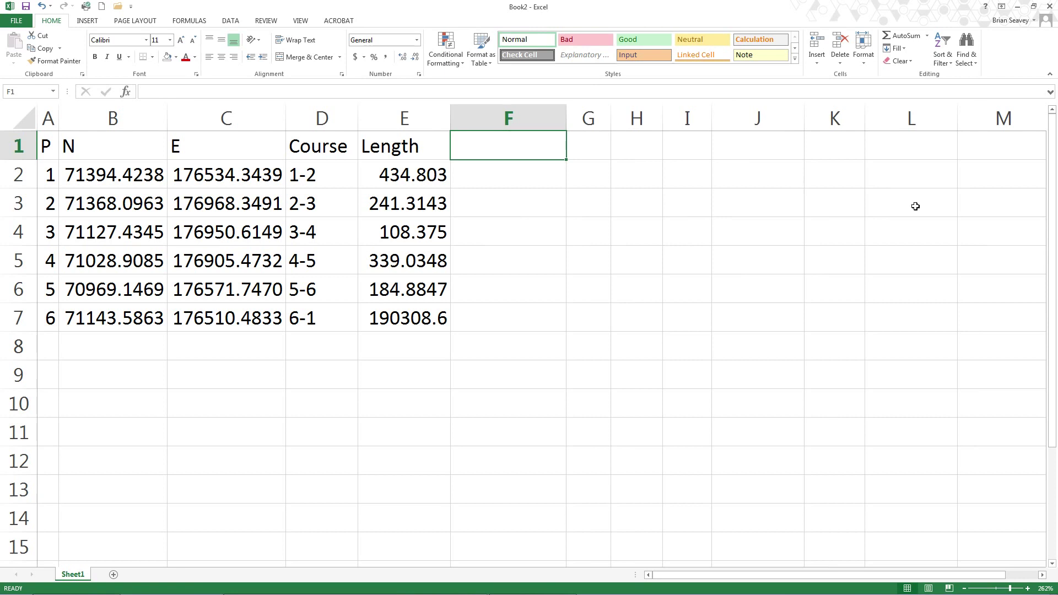
Step: Head F1 'Bearing_Ang' and enter =ABS(ATAN((C3-C2)/(B3-B2)))*180/PI() in F2
{"action": "left_click", "coordinate": [494, 140]}
{"action": "type", "text": "Bearing"}
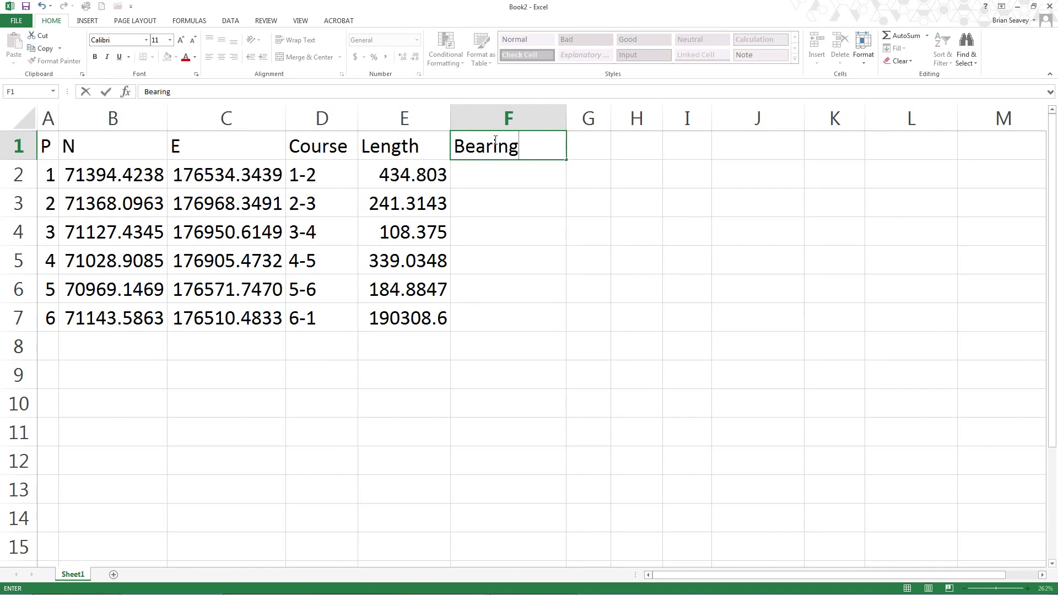
{"action": "type", "text": "_Ang"}
{"action": "key", "text": "Return"}
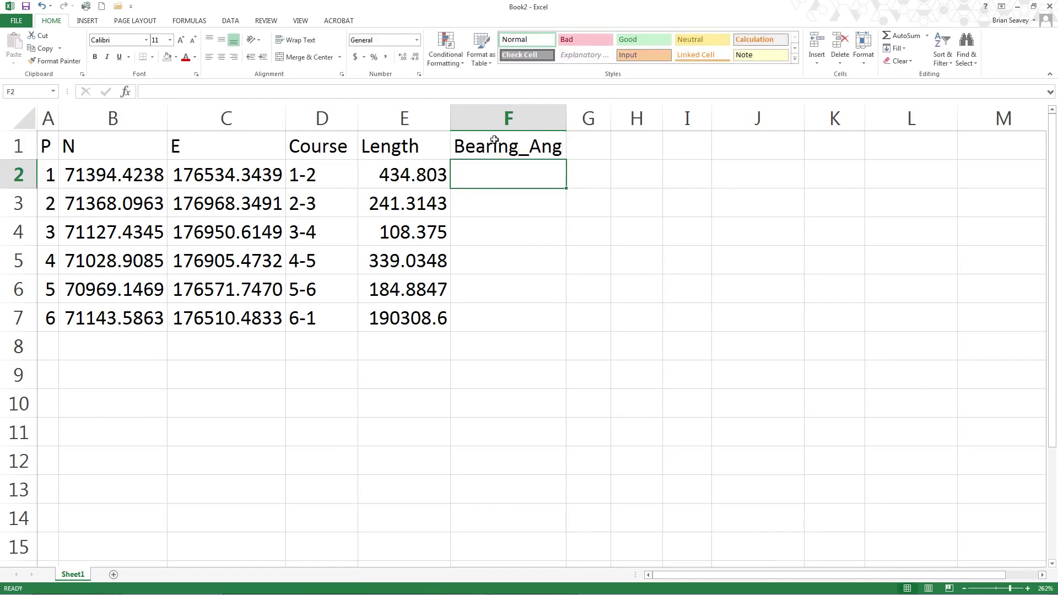
{"action": "type", "text": "="}
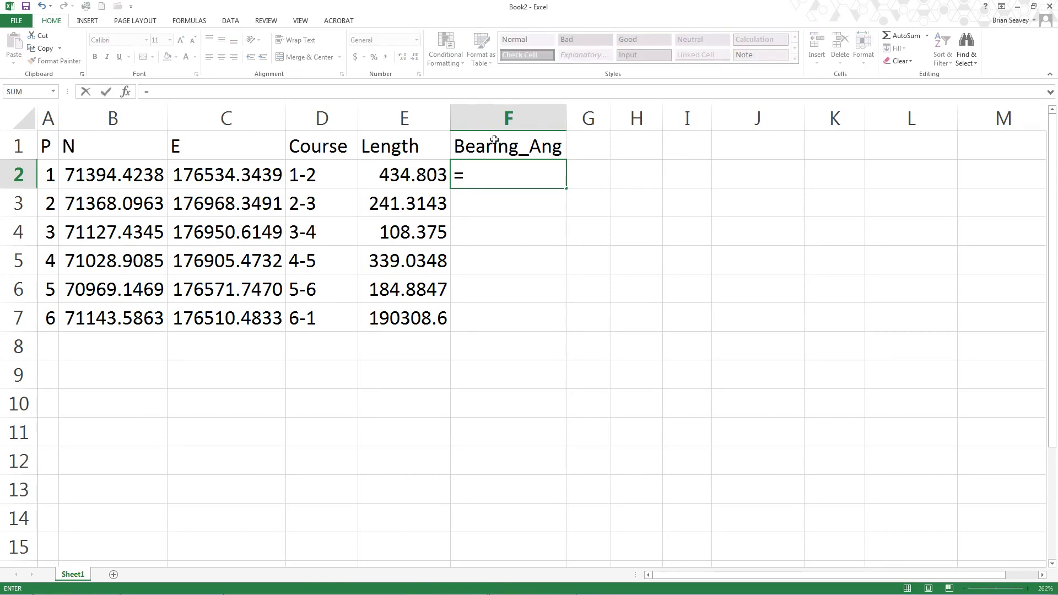
{"action": "type", "text": "abs"}
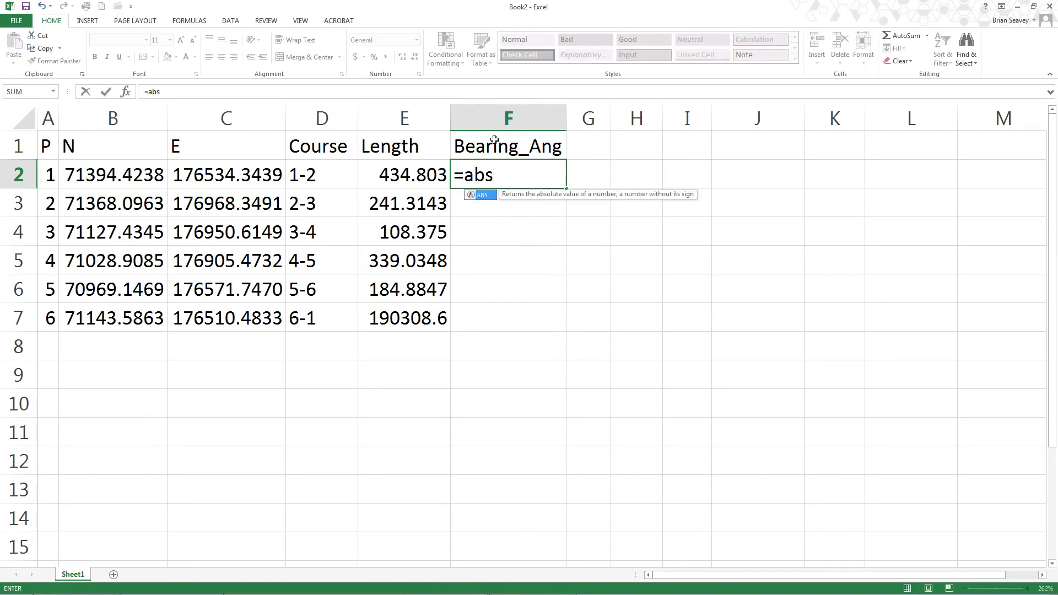
{"action": "type", "text": "(atan"}
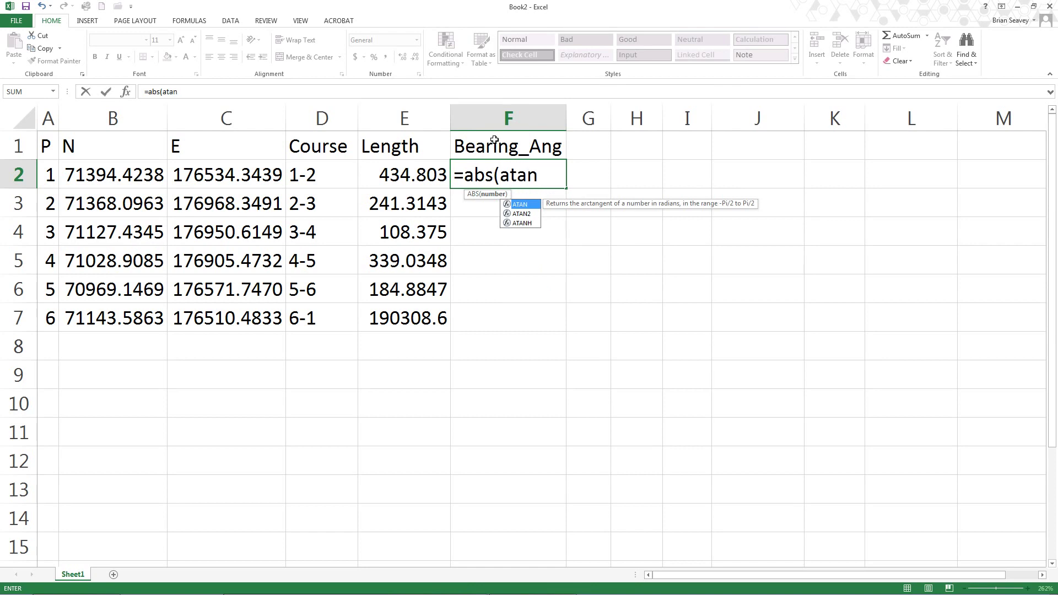
{"action": "type", "text": "(("}
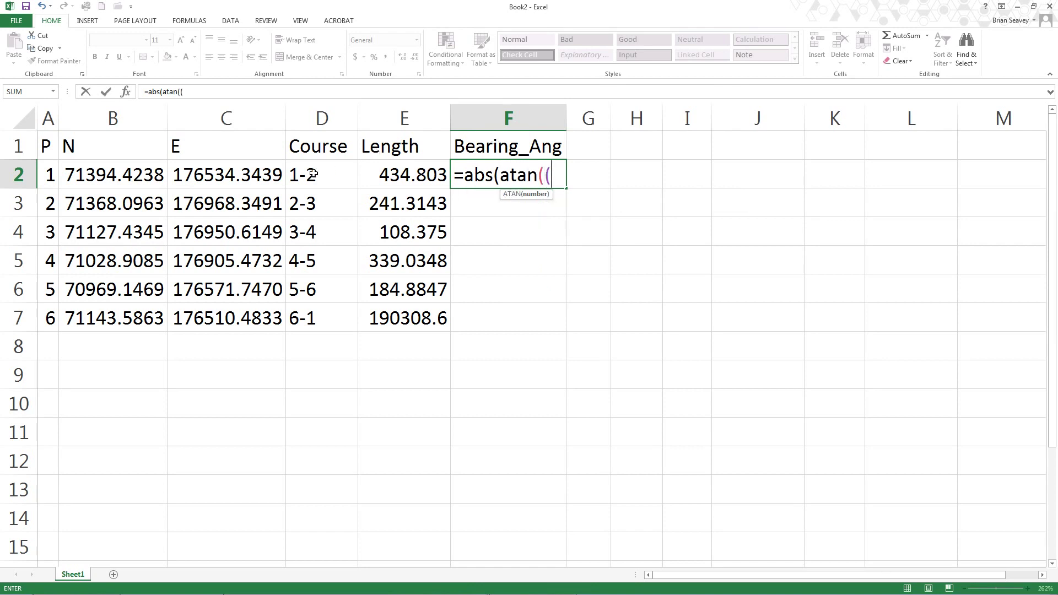
{"action": "left_click", "coordinate": [251, 202]}
{"action": "type", "text": "-"}
{"action": "left_click", "coordinate": [229, 176]}
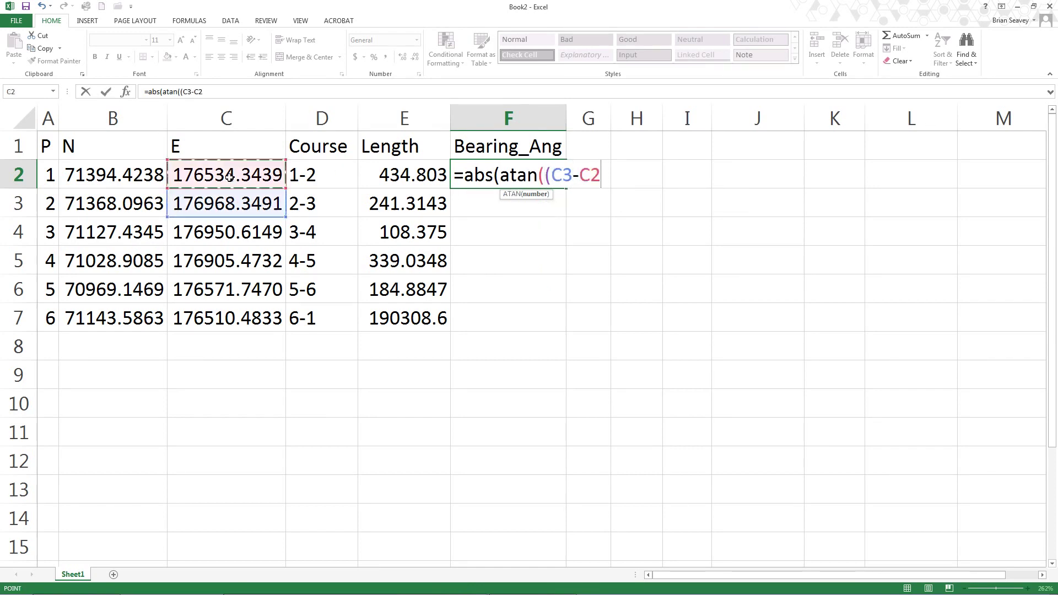
{"action": "type", "text": ")/"}
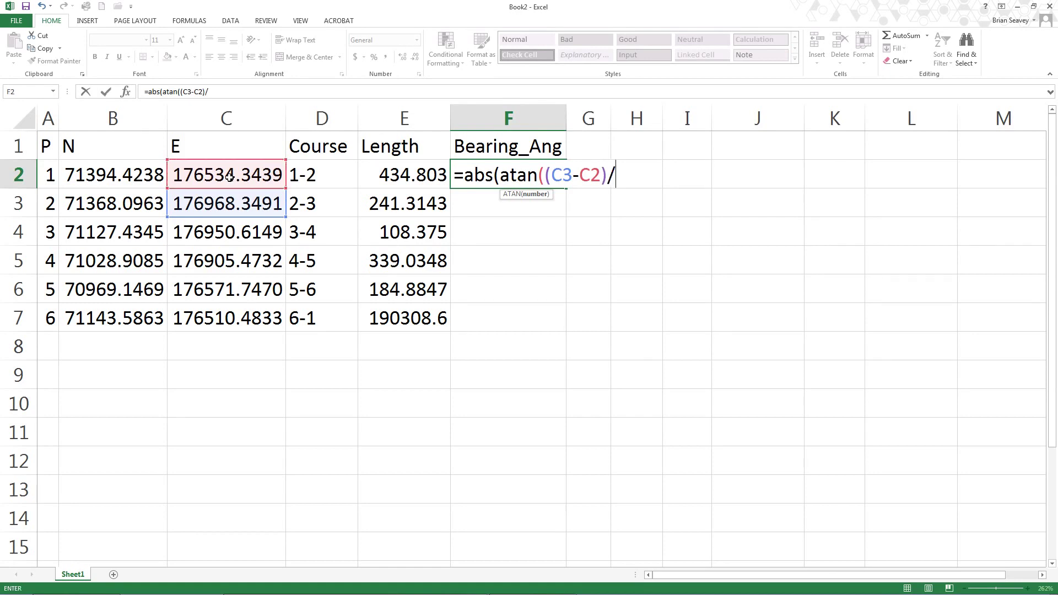
{"action": "type", "text": "("}
{"action": "left_click", "coordinate": [112, 204]}
{"action": "type", "text": "-"}
{"action": "left_click", "coordinate": [101, 174]}
{"action": "type", "text": ")"}
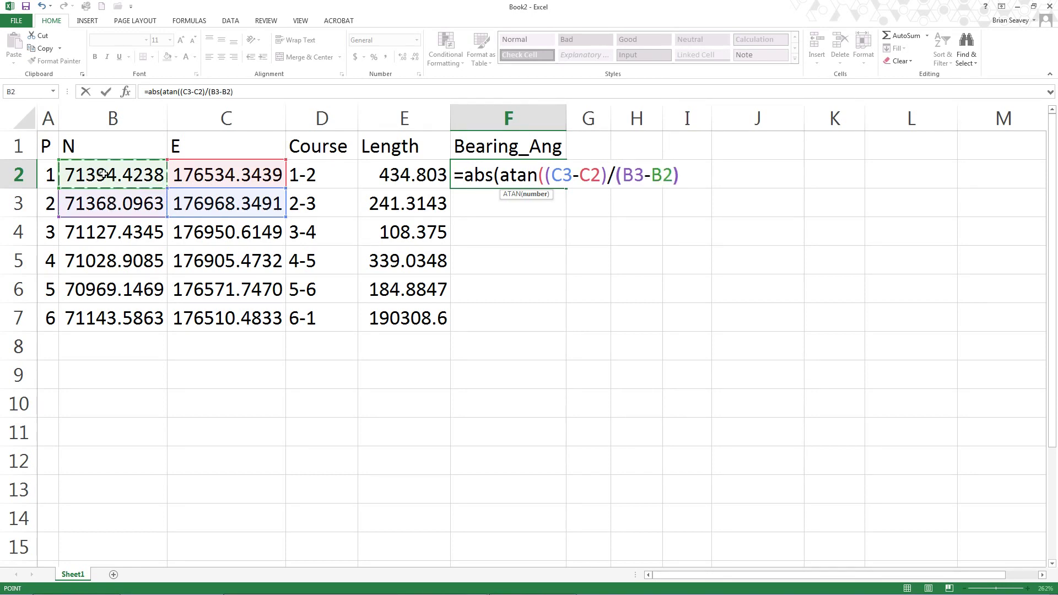
{"action": "type", "text": ")*"}
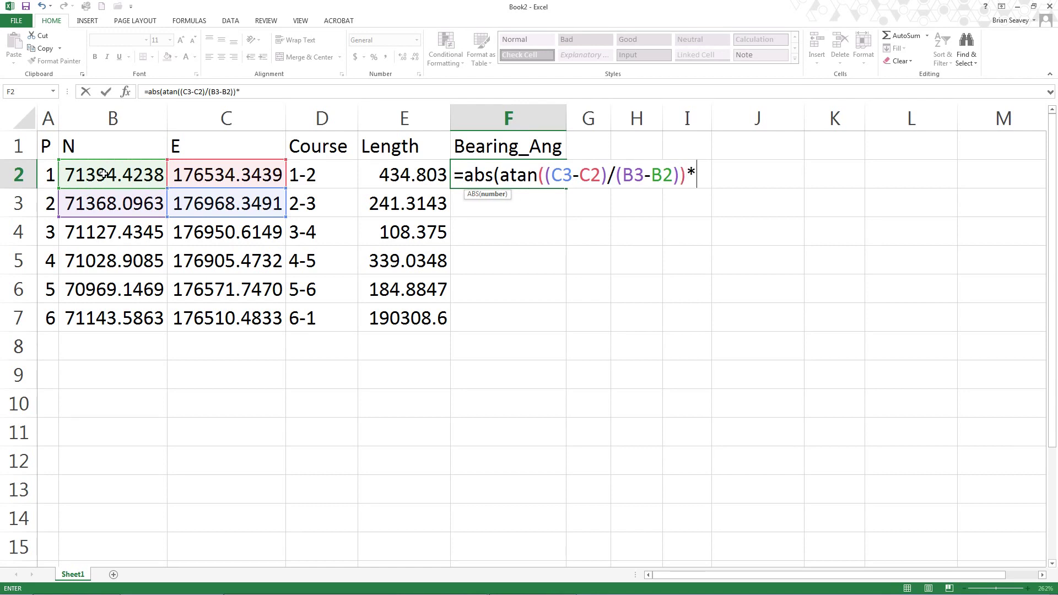
{"action": "type", "text": "180/"}
{"action": "type", "text": "pi()"}
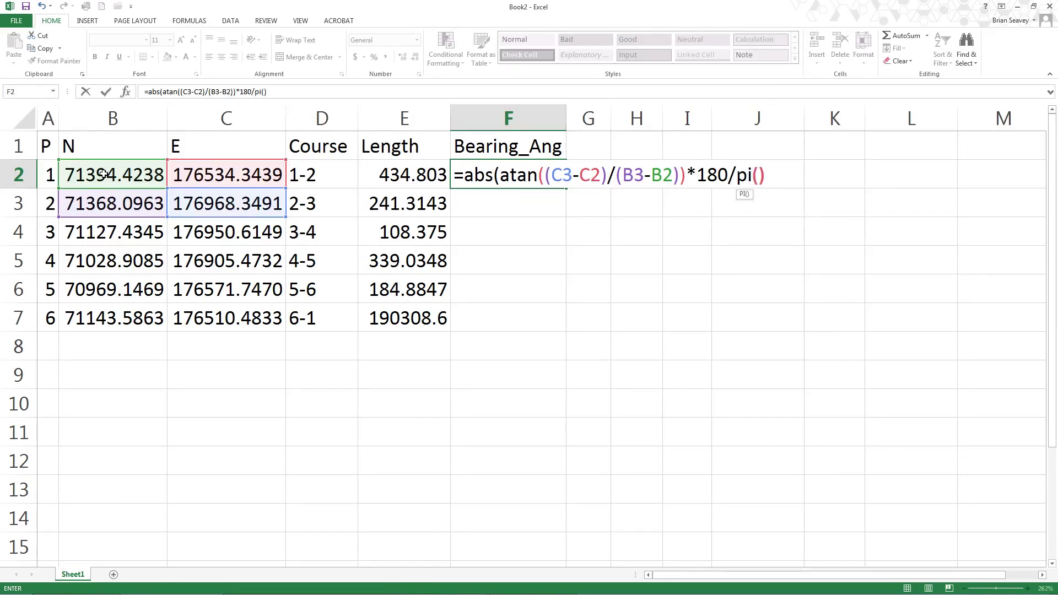
{"action": "key", "text": "Return"}
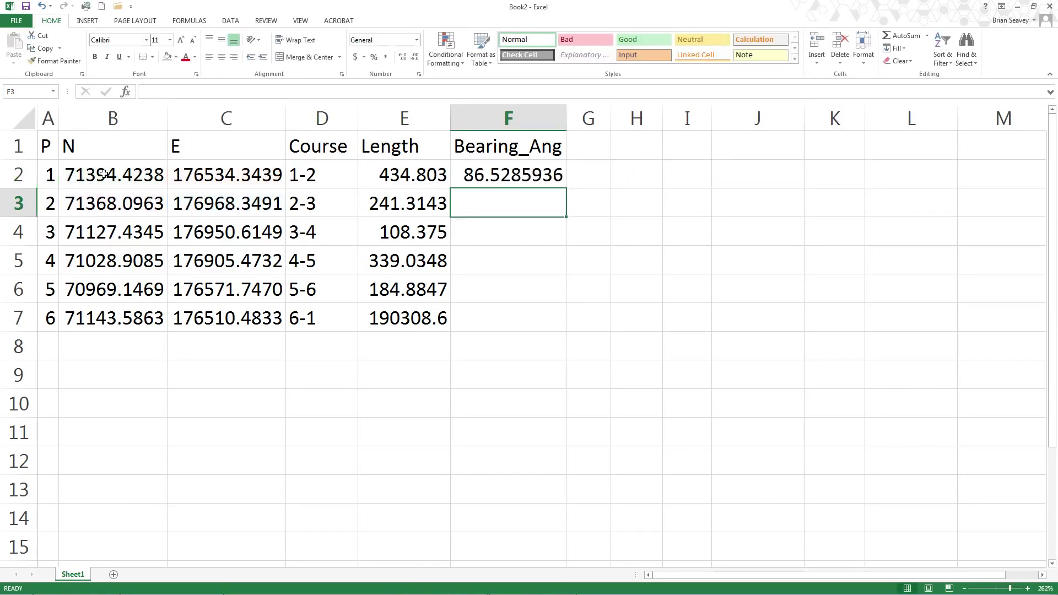
Step: Copy the bearing formula down to F7, then change F7's C8 and B8 references to C2 and B2
{"action": "left_click", "coordinate": [465, 183]}
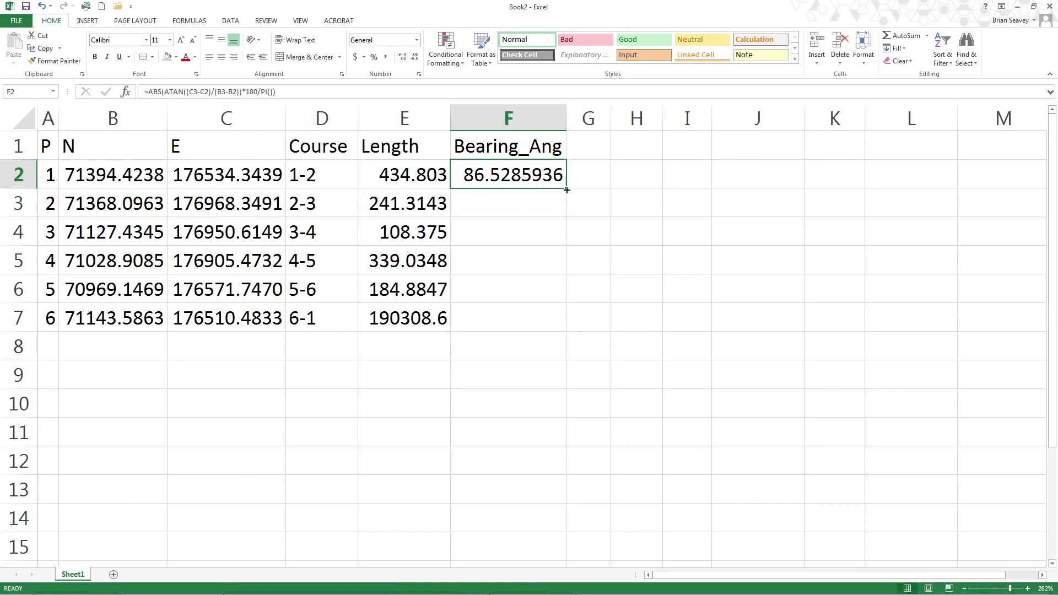
{"action": "left_click_drag", "start_coordinate": [567, 189], "coordinate": [568, 330]}
{"action": "double_click", "coordinate": [505, 318]}
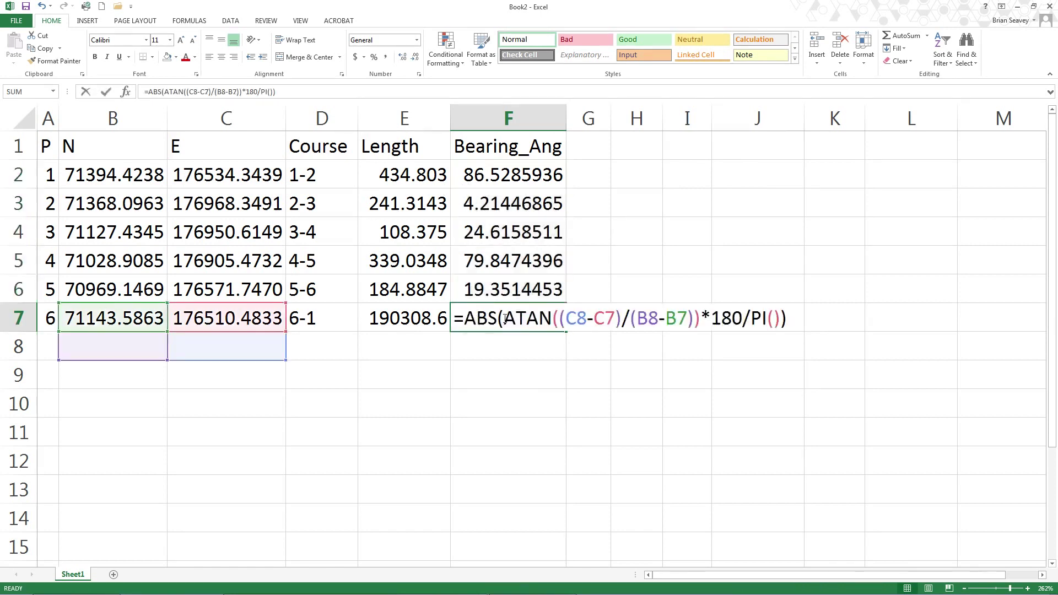
{"action": "left_click", "coordinate": [581, 318]}
{"action": "type", "text": "2"}
{"action": "left_click_drag", "start_coordinate": [659, 318], "coordinate": [648, 318]}
{"action": "type", "text": "2"}
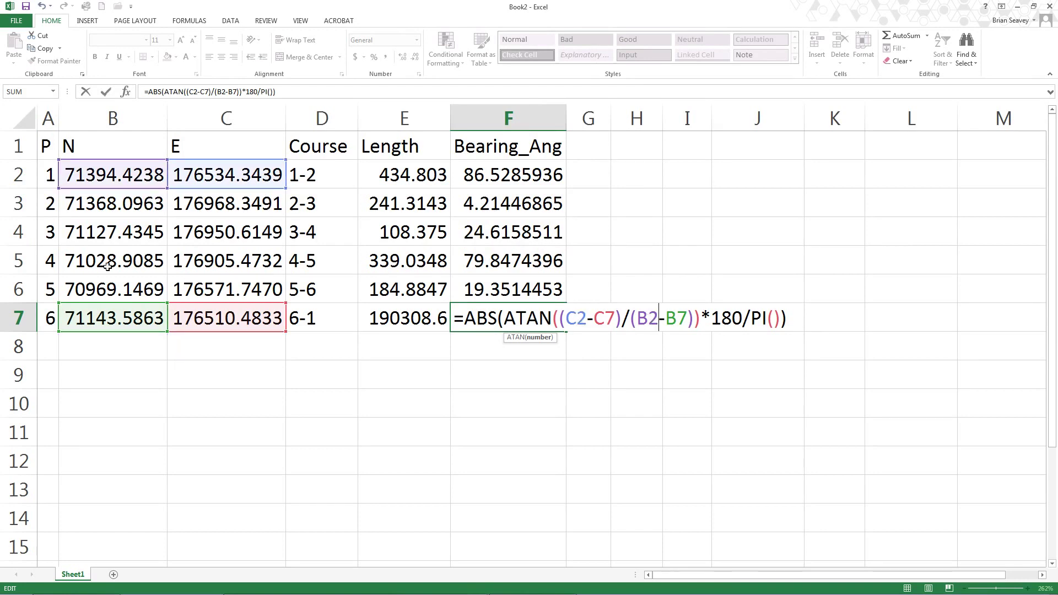
{"action": "key", "text": "Return"}
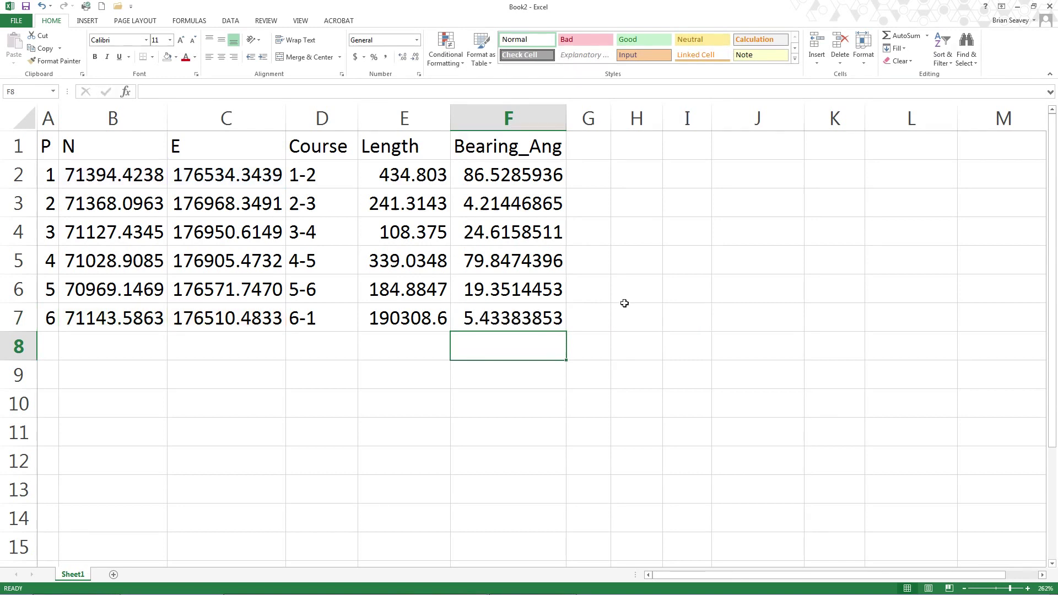
Step: Head G1 'N_S' and enter =IF(B3>B2,"N","S") in G2
{"action": "left_click", "coordinate": [586, 151]}
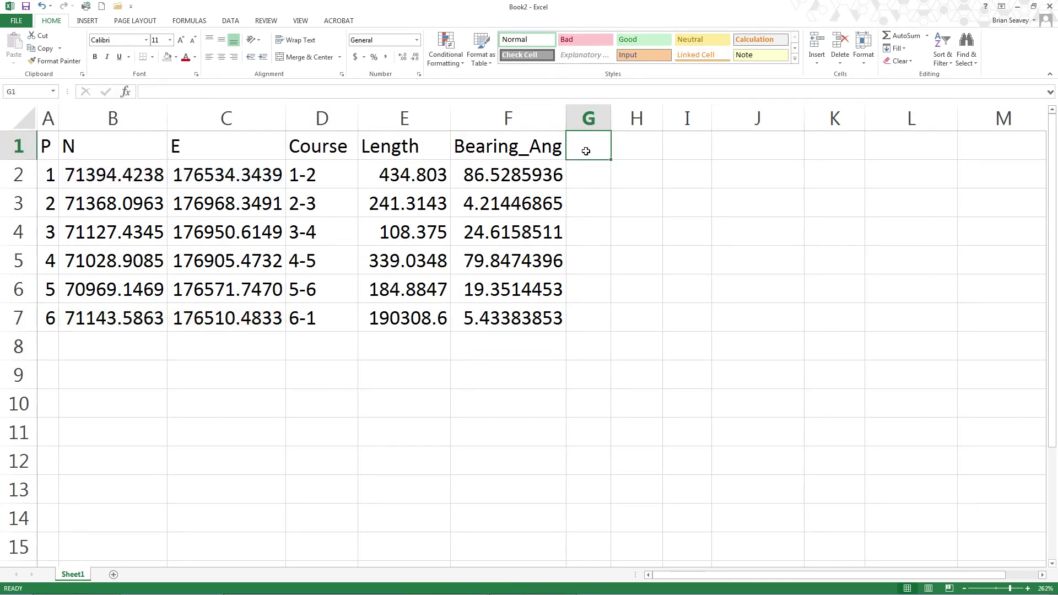
{"action": "type", "text": "N-S"}
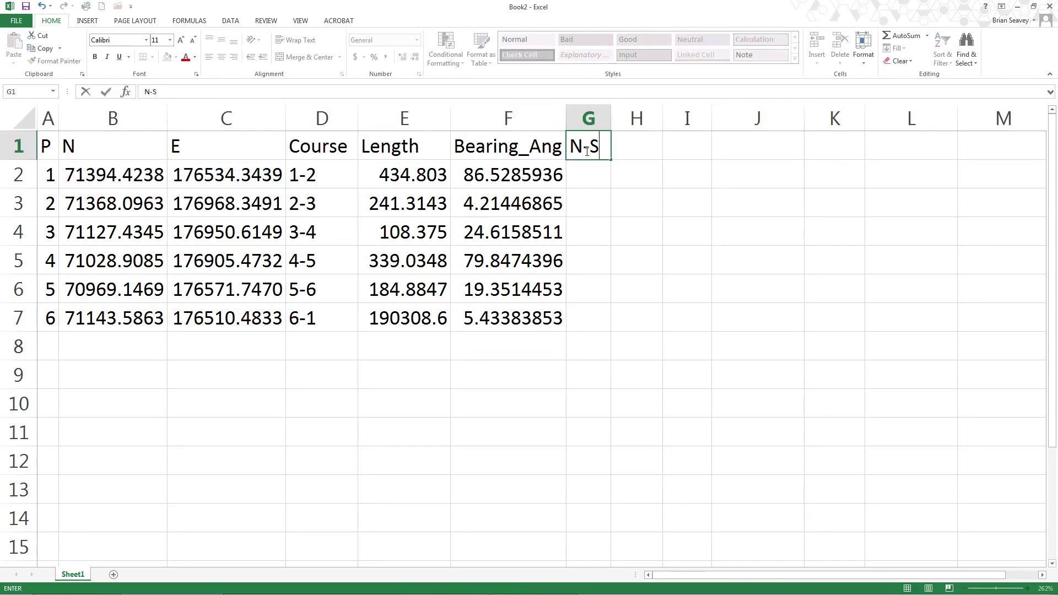
{"action": "key", "text": "BackSpace"}
{"action": "key", "text": "BackSpace"}
{"action": "type", "text": "_S"}
{"action": "key", "text": "Return"}
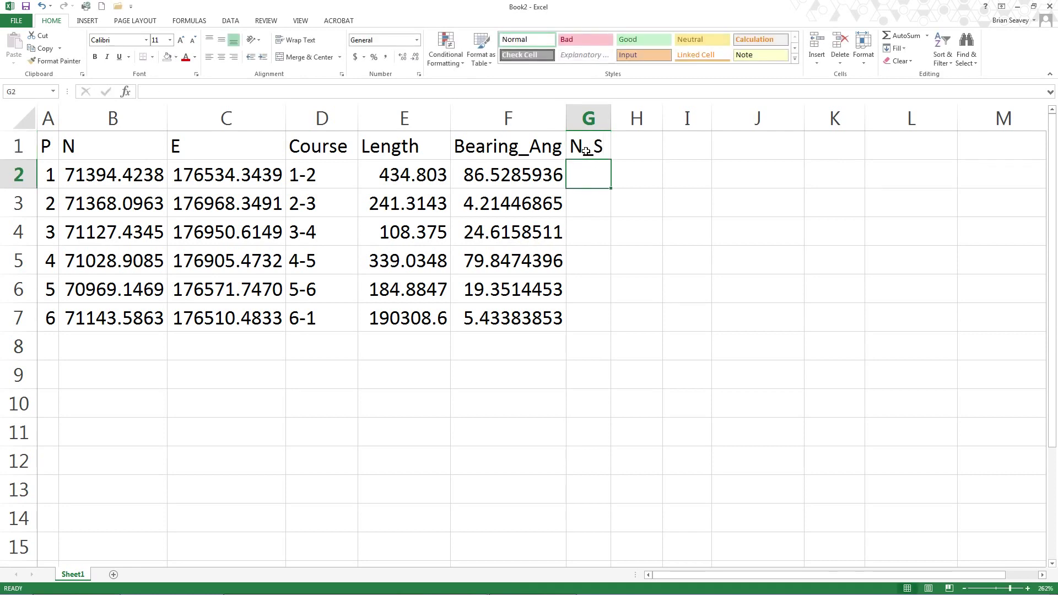
{"action": "type", "text": "="}
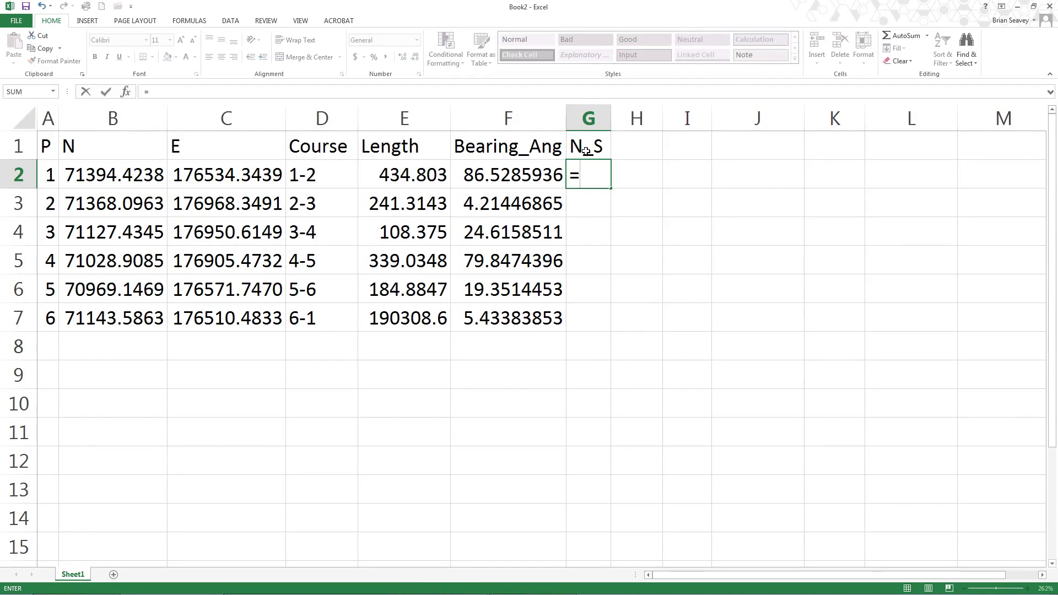
{"action": "type", "text": "if("}
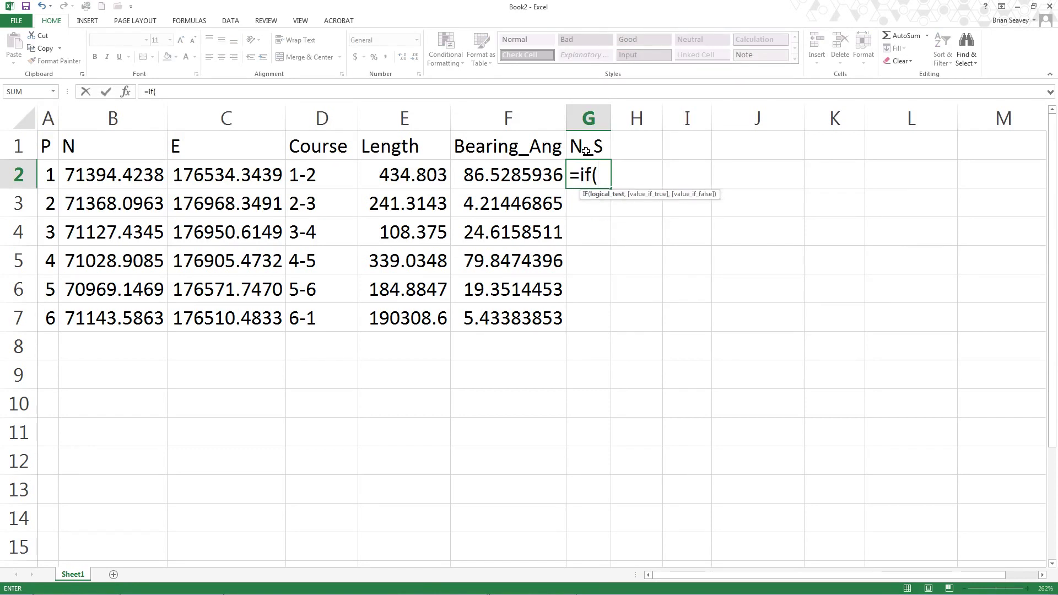
{"action": "left_click", "coordinate": [108, 206]}
{"action": "type", "text": ">"}
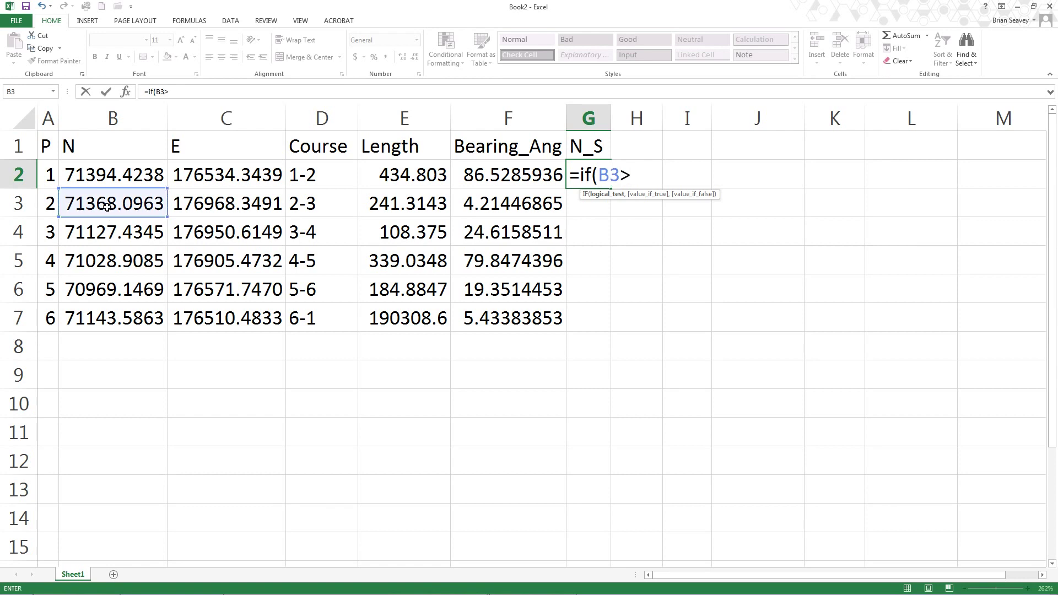
{"action": "left_click", "coordinate": [121, 180]}
{"action": "type", "text": ","}
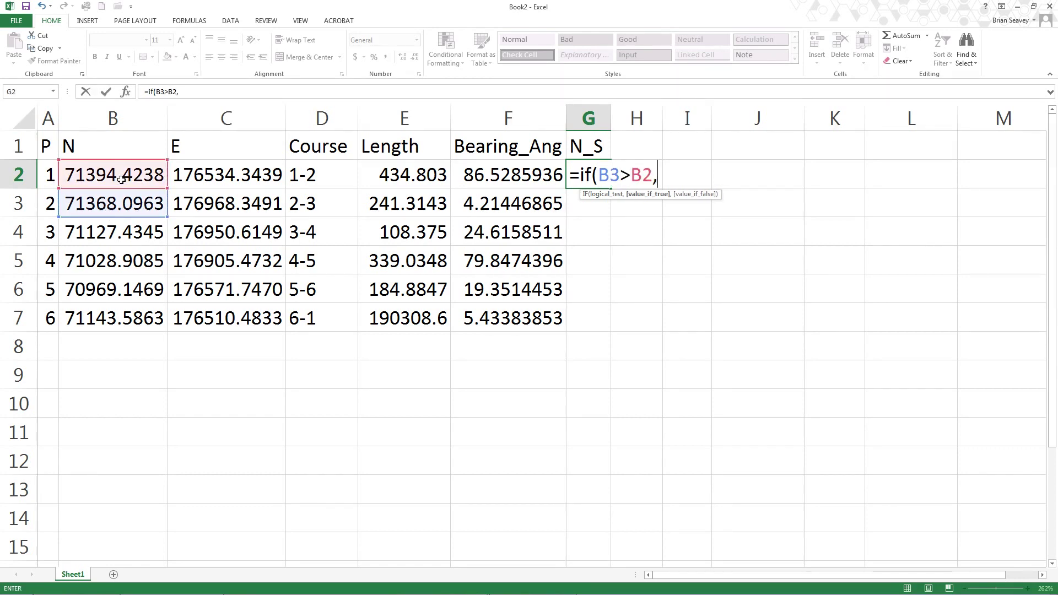
{"action": "type", "text": "\"N\",\"S\")"}
{"action": "key", "text": "Return"}
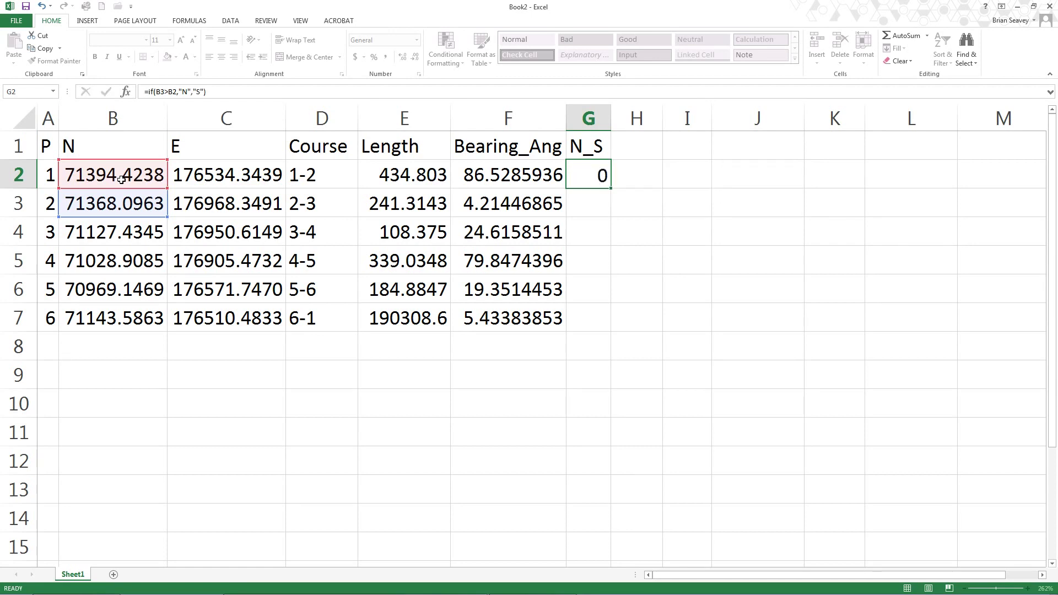
Step: Fill the N_S formula down to G7 and change G7 to compare against B2
{"action": "left_click", "coordinate": [595, 177]}
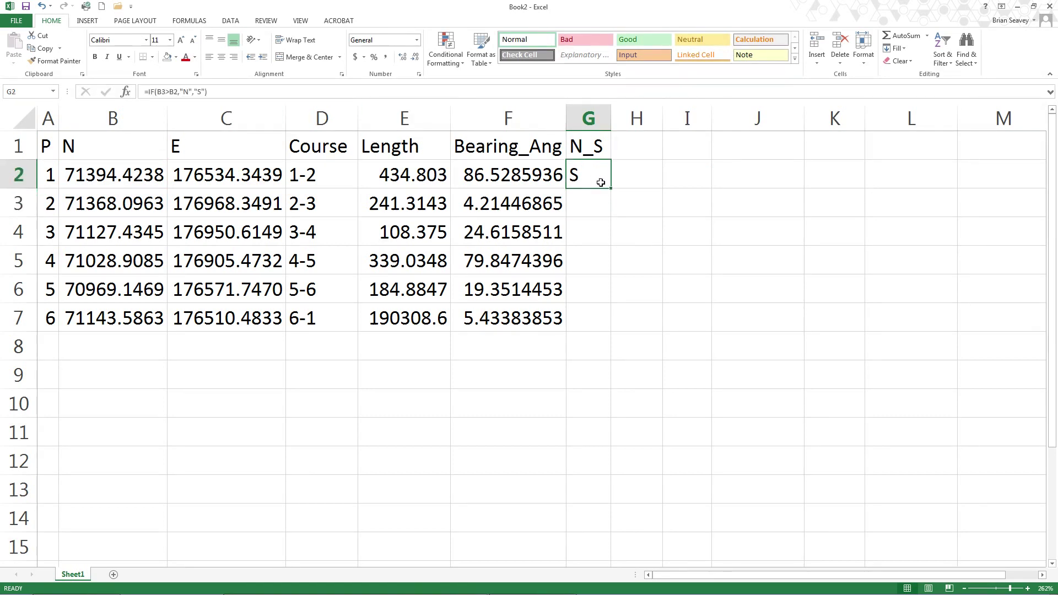
{"action": "double_click", "coordinate": [610, 188]}
{"action": "double_click", "coordinate": [579, 314]}
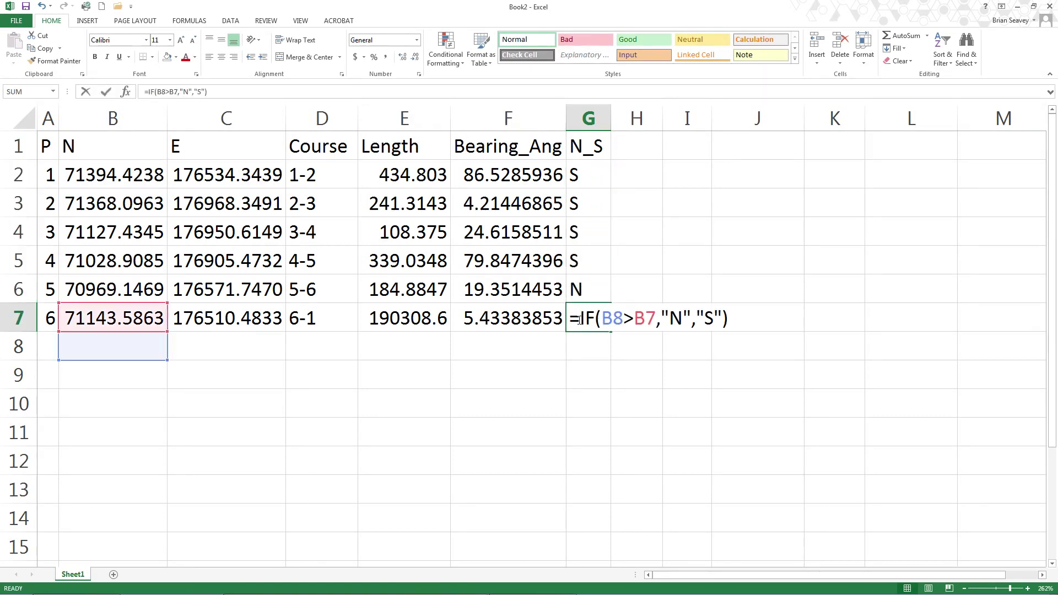
{"action": "type", "text": "2"}
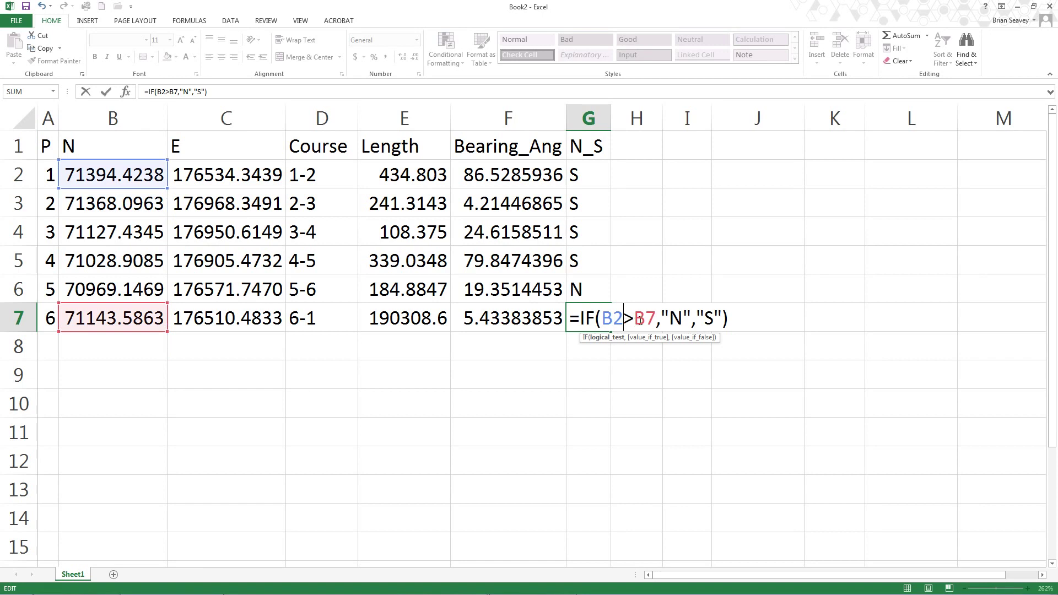
{"action": "key", "text": "Return"}
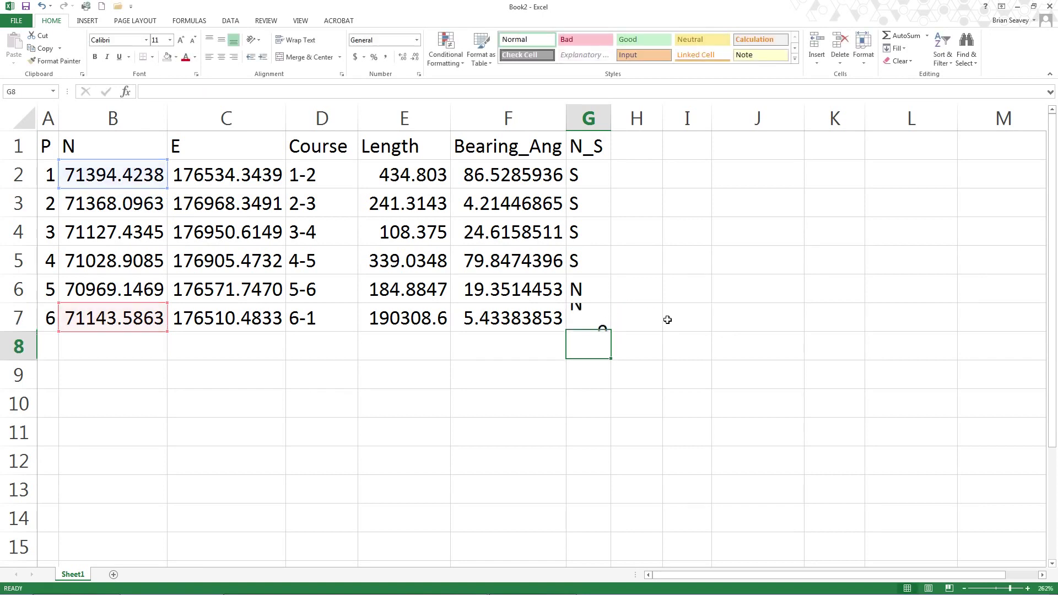
Step: Enter the headings D, M and S in H1:J1 and E_W in K1
{"action": "left_click", "coordinate": [650, 152]}
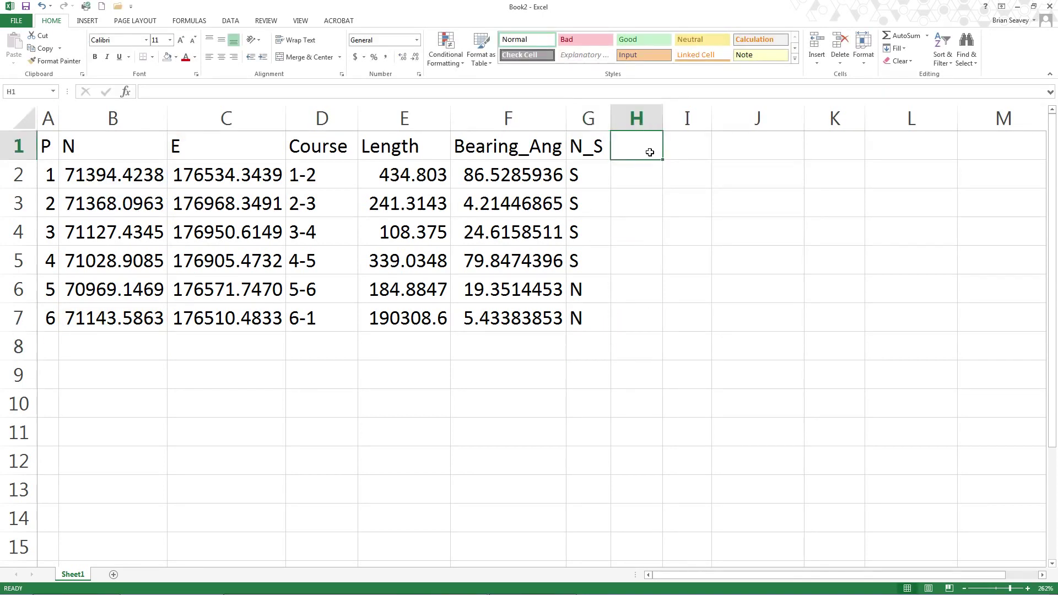
{"action": "type", "text": "D"}
{"action": "key", "text": "Tab"}
{"action": "type", "text": "M"}
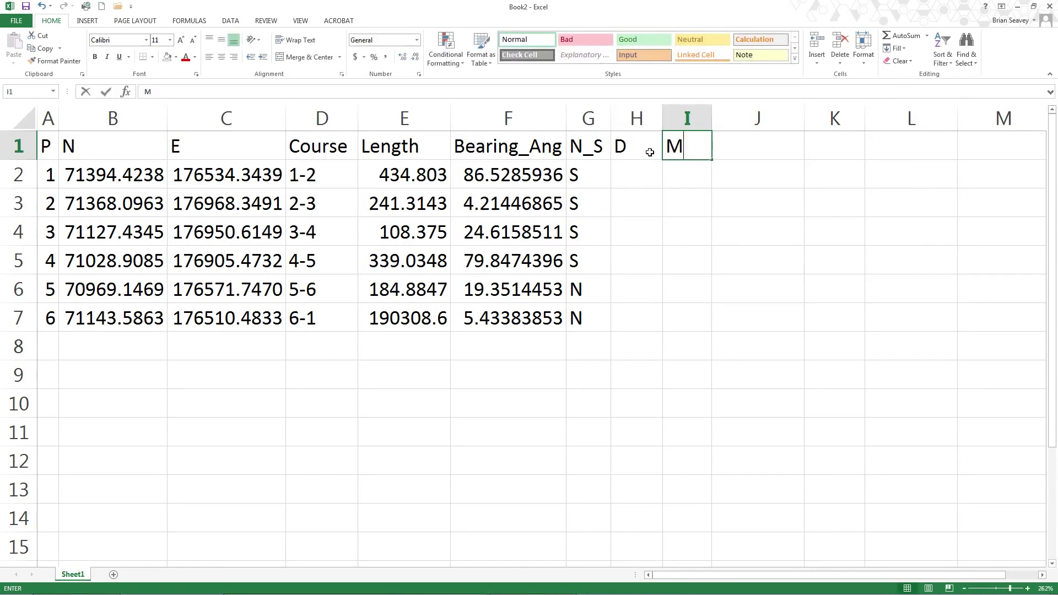
{"action": "key", "text": "Tab"}
{"action": "type", "text": "S"}
{"action": "key", "text": "Tab"}
{"action": "type", "text": "E_W"}
{"action": "key", "text": "Return"}
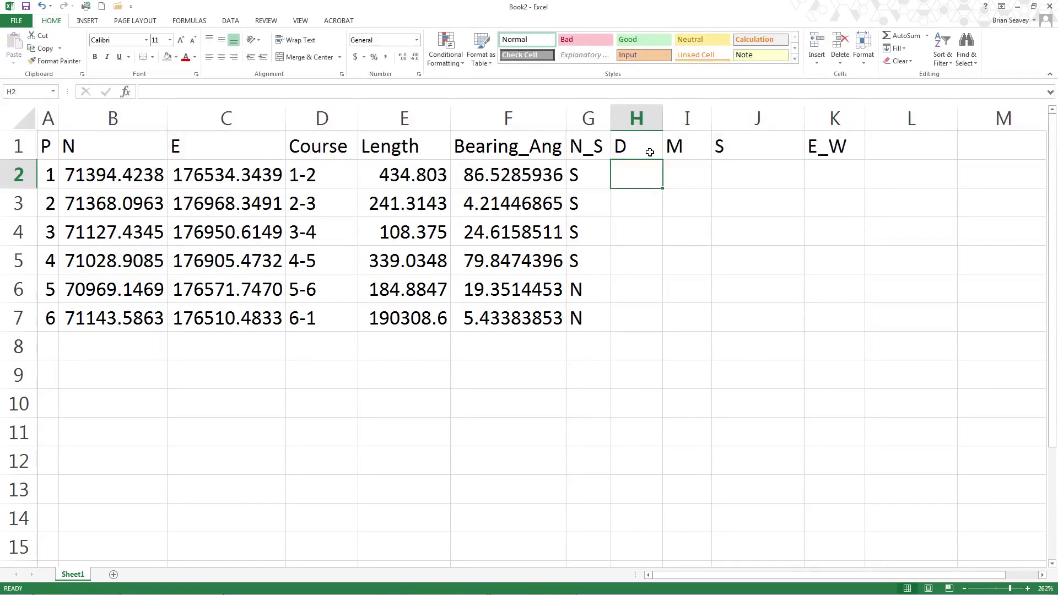
Step: Enter =TRUNC(F2) in H2 and fill it down to H7, giving 86, 4, 24, 79, 19, 5
{"action": "type", "text": "="}
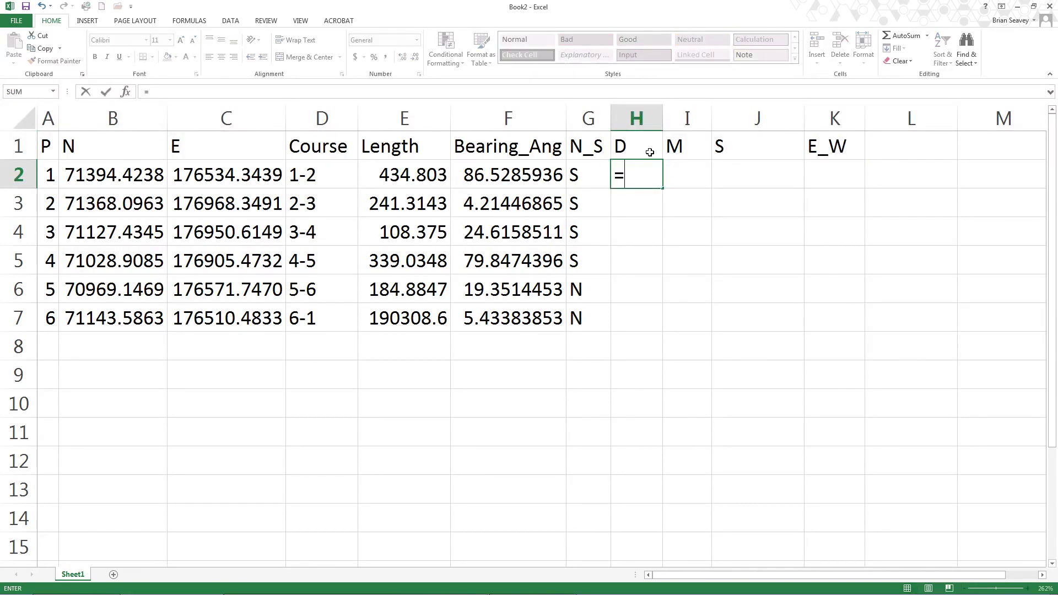
{"action": "type", "text": "trunc"}
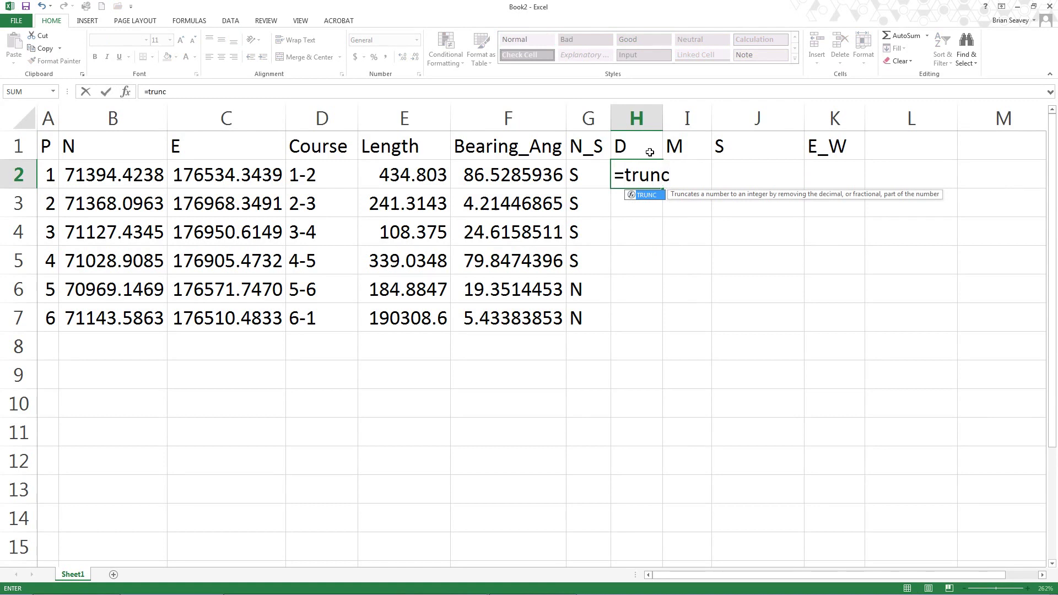
{"action": "type", "text": "("}
{"action": "left_click", "coordinate": [531, 177]}
{"action": "type", "text": ")"}
{"action": "key", "text": "Return"}
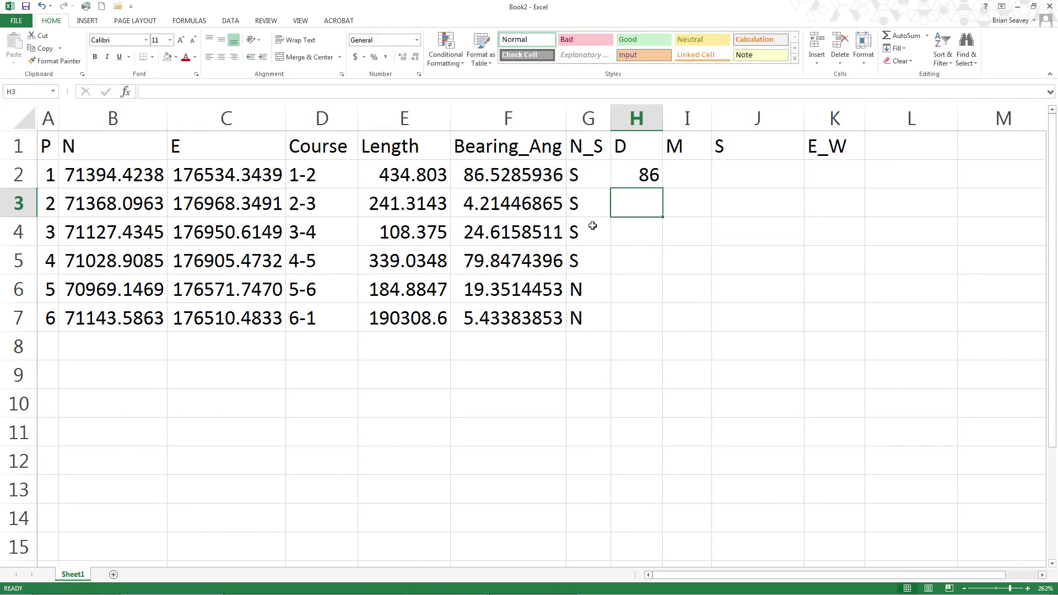
{"action": "left_click", "coordinate": [643, 186]}
{"action": "double_click", "coordinate": [663, 189]}
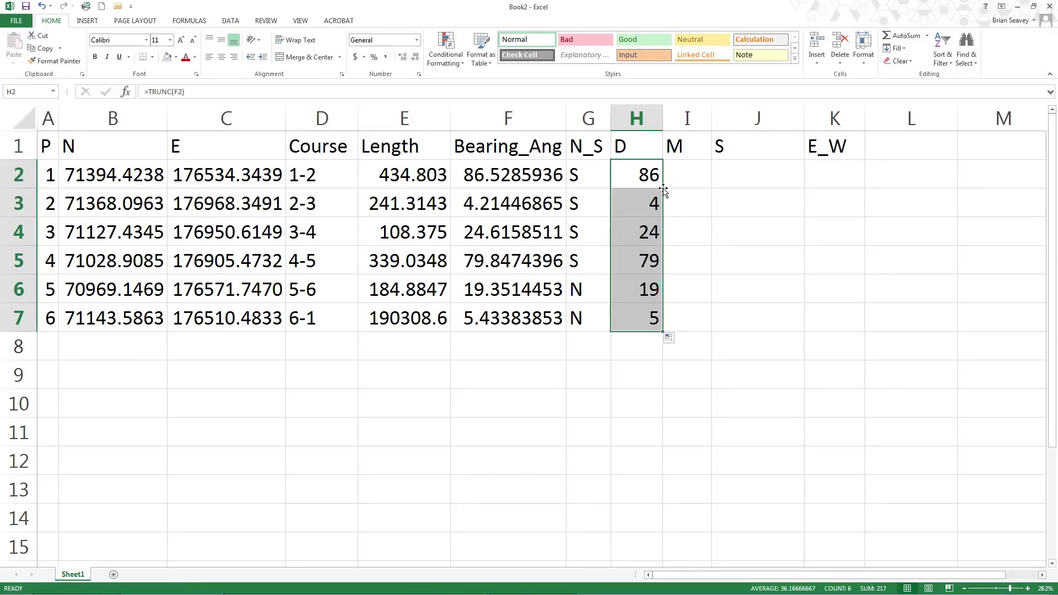
{"action": "left_click", "coordinate": [684, 175]}
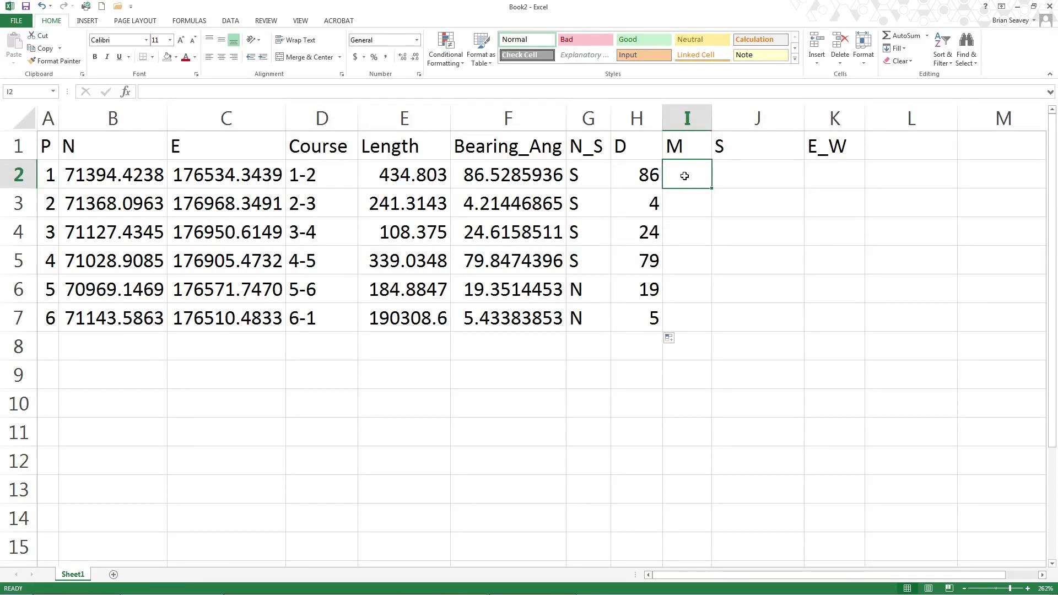
Step: Build the fractional-minutes formula =(F2-H2)*60 in I2
{"action": "type", "text": "="}
{"action": "left_click", "coordinate": [525, 176]}
{"action": "type", "text": "-"}
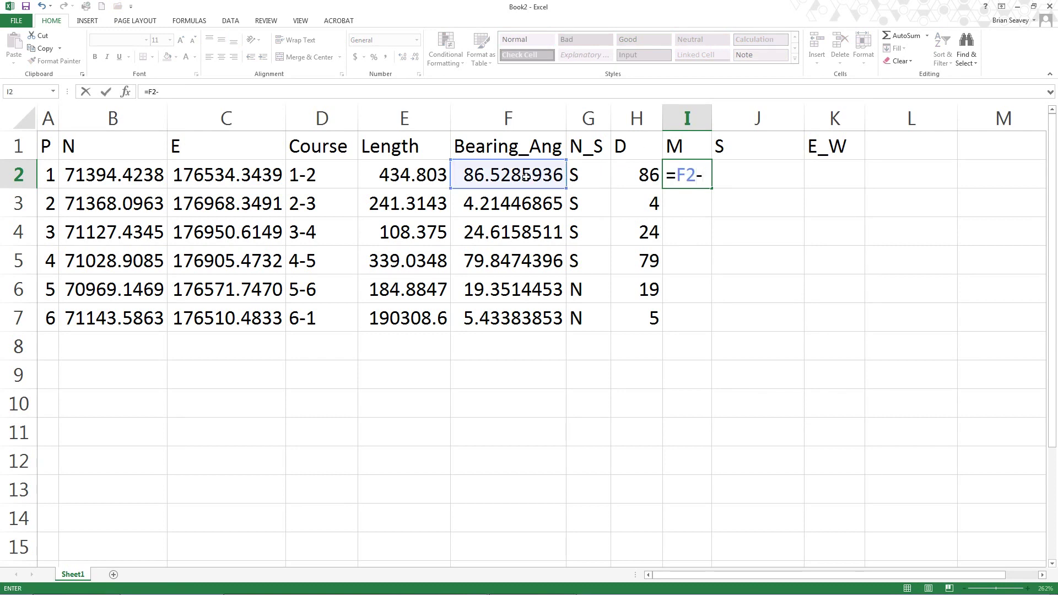
{"action": "left_click", "coordinate": [651, 177]}
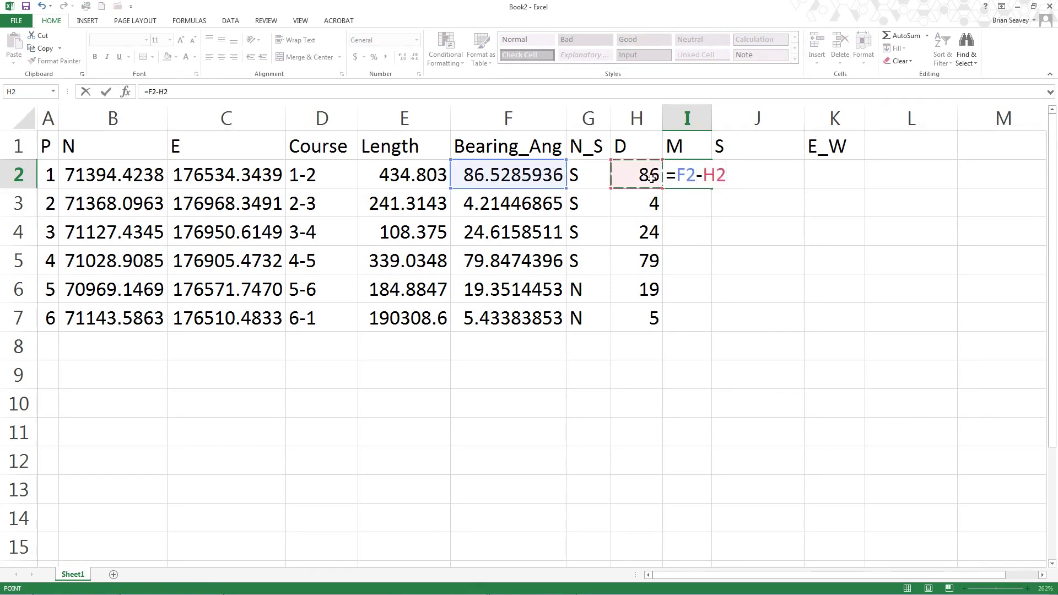
{"action": "key", "text": "Return"}
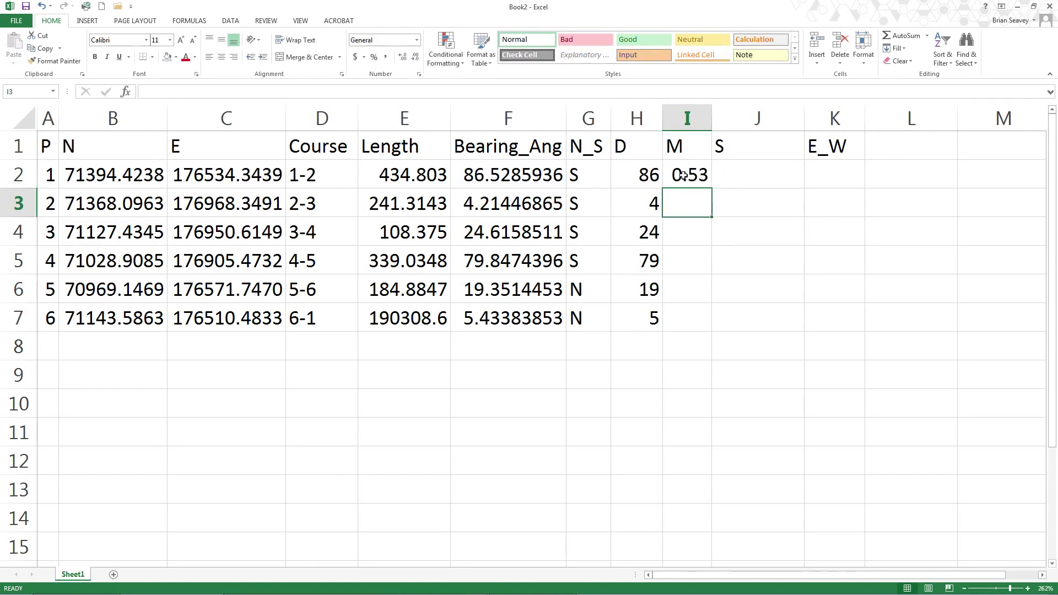
{"action": "double_click", "coordinate": [683, 175]}
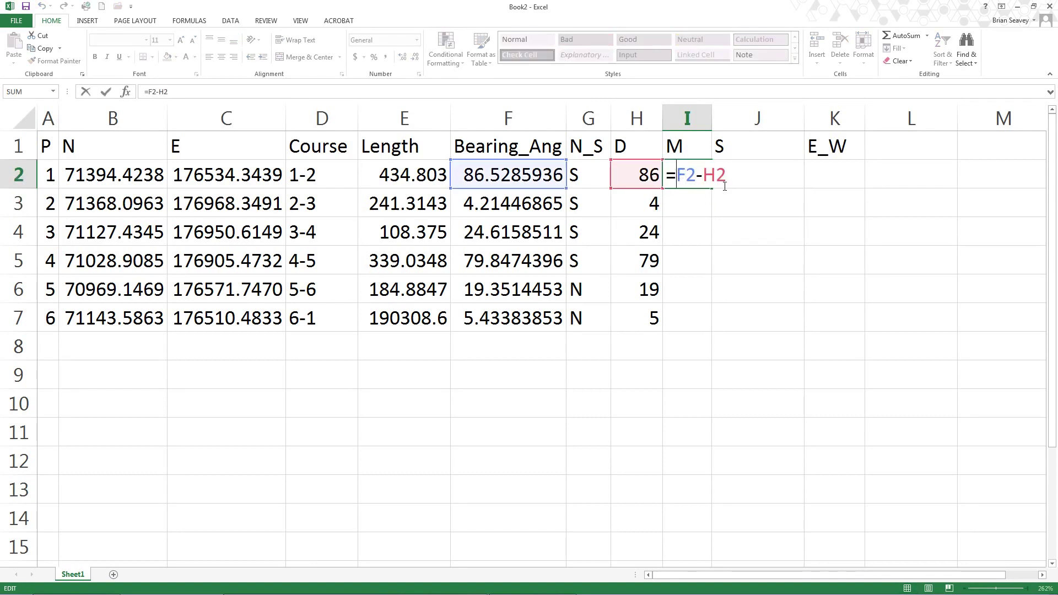
{"action": "type", "text": "("}
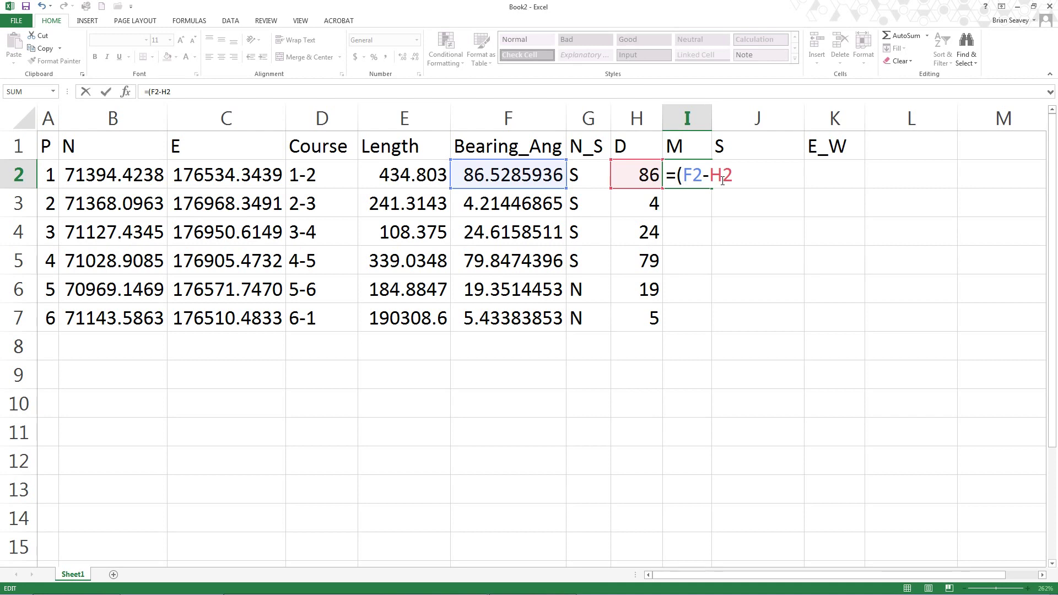
{"action": "key", "text": "End"}
{"action": "type", "text": ")*60"}
{"action": "key", "text": "Return"}
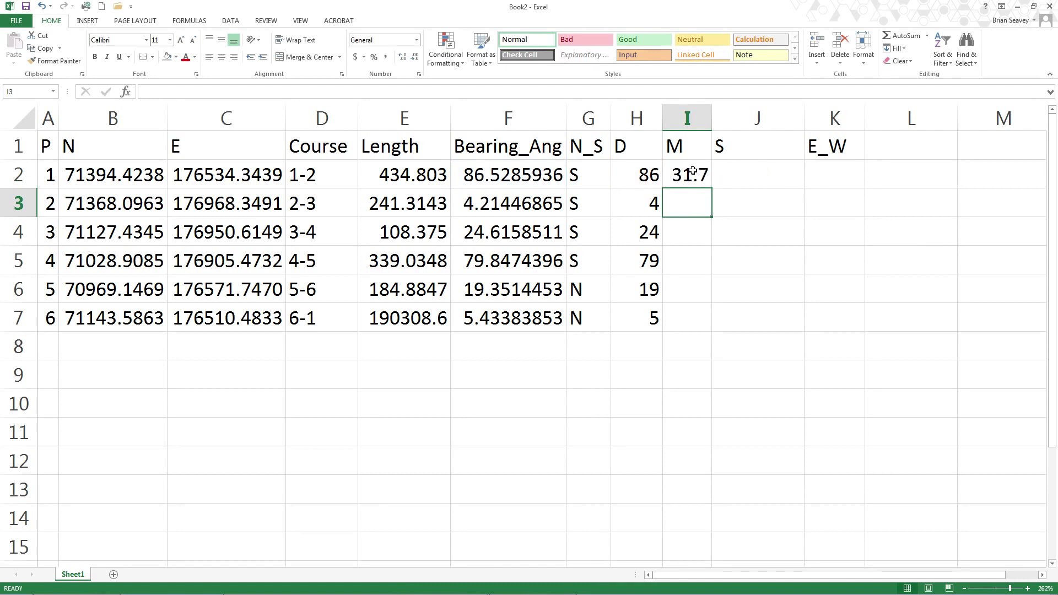
Step: Wrap I2 in TRUNC and copy it to I7, giving 31, 12, 36, 50, 21, 26
{"action": "double_click", "coordinate": [691, 175]}
{"action": "left_click", "coordinate": [677, 175]}
{"action": "type", "text": "trunc(F2-H2)*60"}
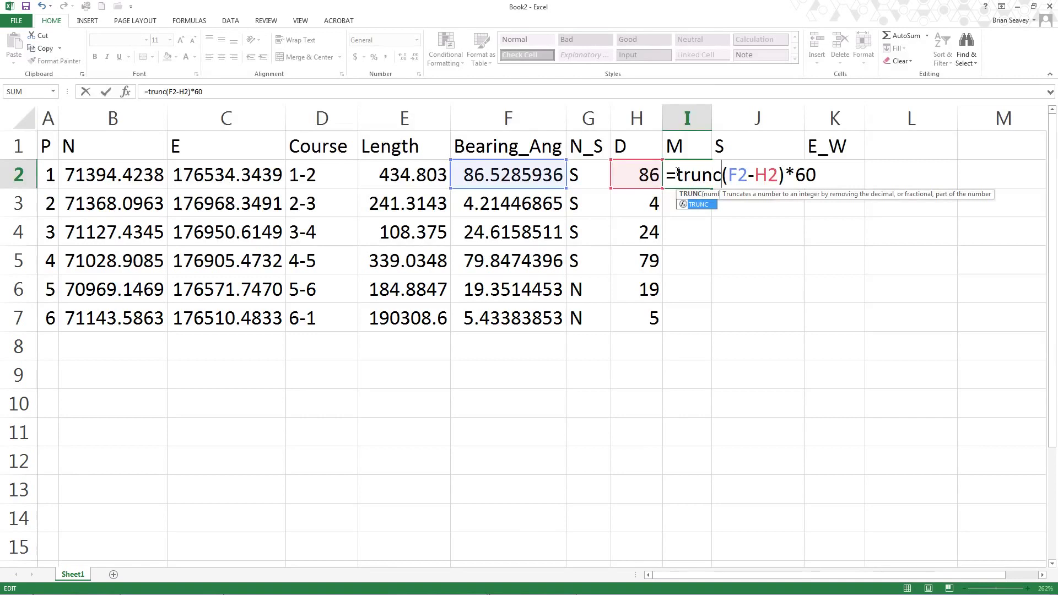
{"action": "type", "text": "("}
{"action": "type", "text": ")"}
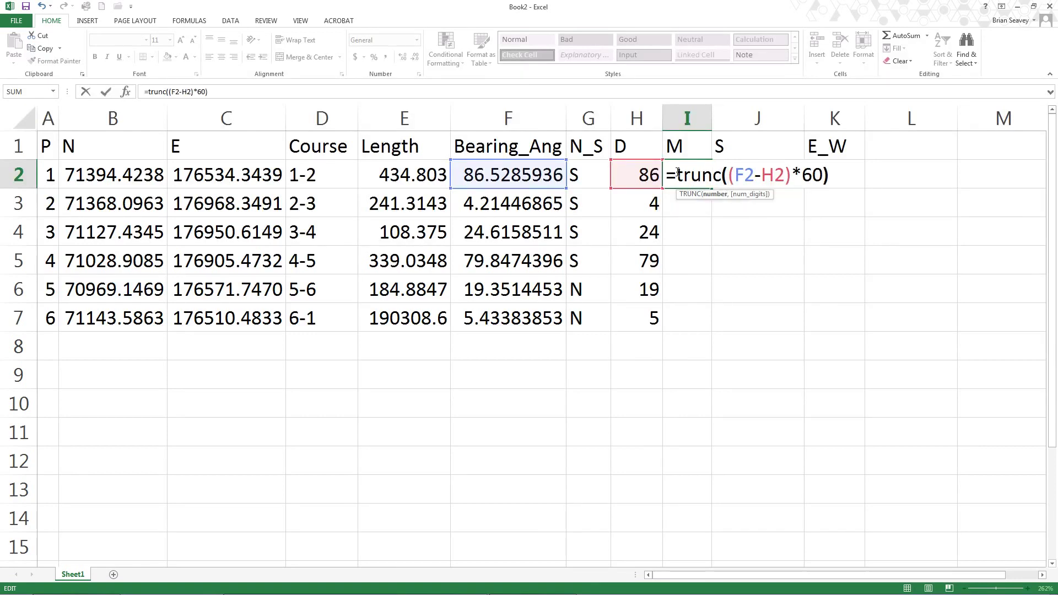
{"action": "key", "text": "Return"}
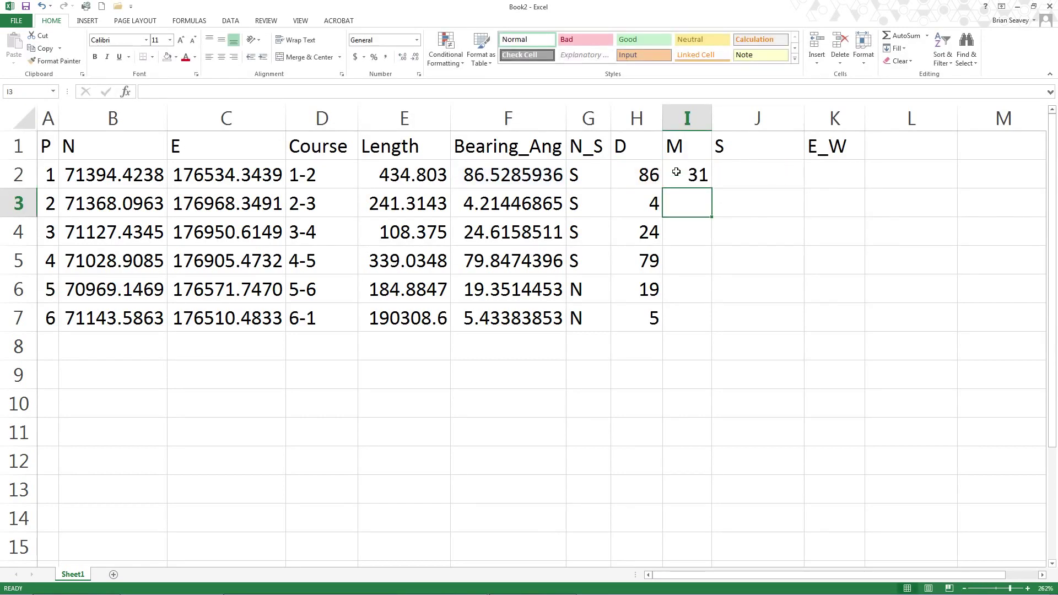
{"action": "left_click", "coordinate": [676, 172]}
{"action": "double_click", "coordinate": [712, 189]}
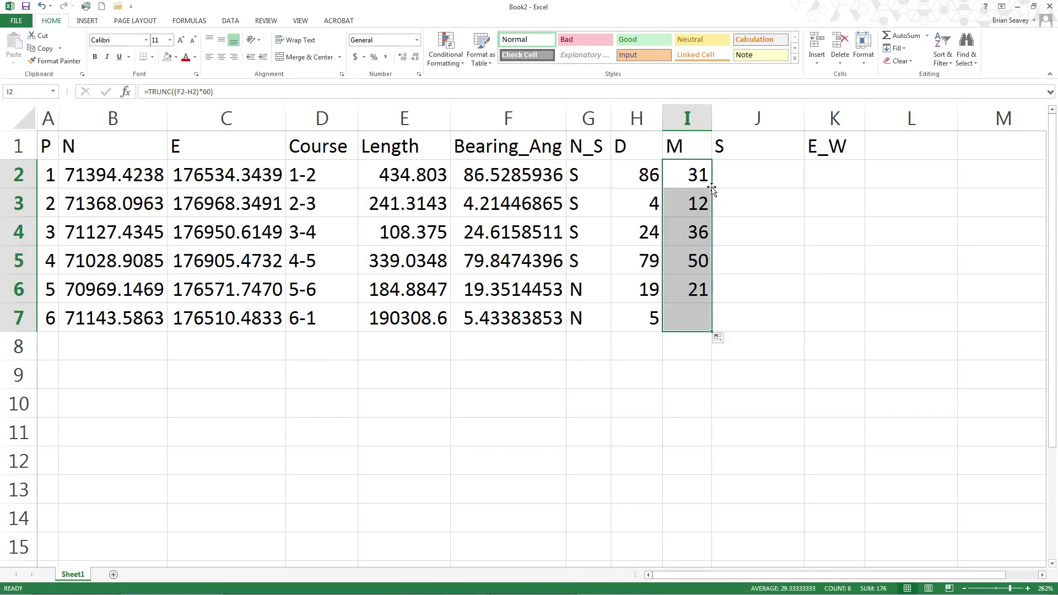
{"action": "left_click", "coordinate": [734, 168]}
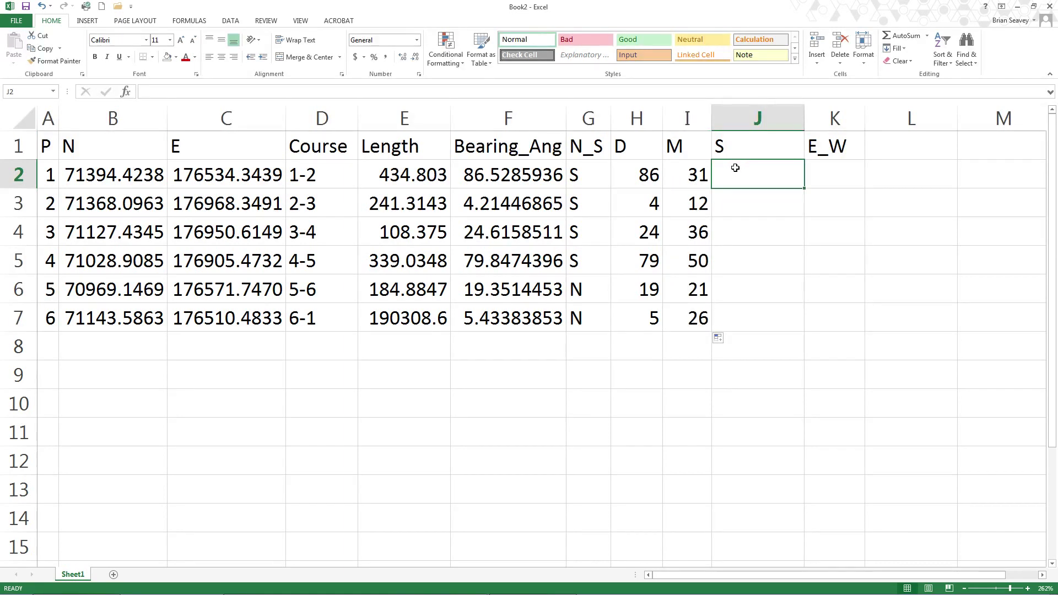
Step: Build the J2 seconds formula from F2 and H2, then subtract the whole minutes in I2
{"action": "type", "text": "="}
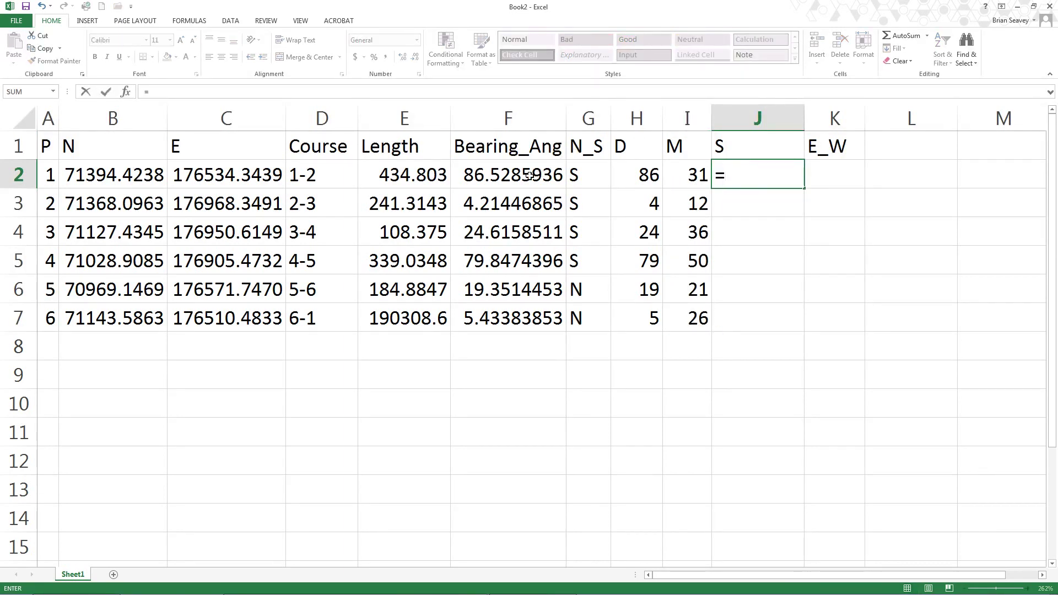
{"action": "type", "text": "("}
{"action": "left_click", "coordinate": [529, 175]}
{"action": "type", "text": "-"}
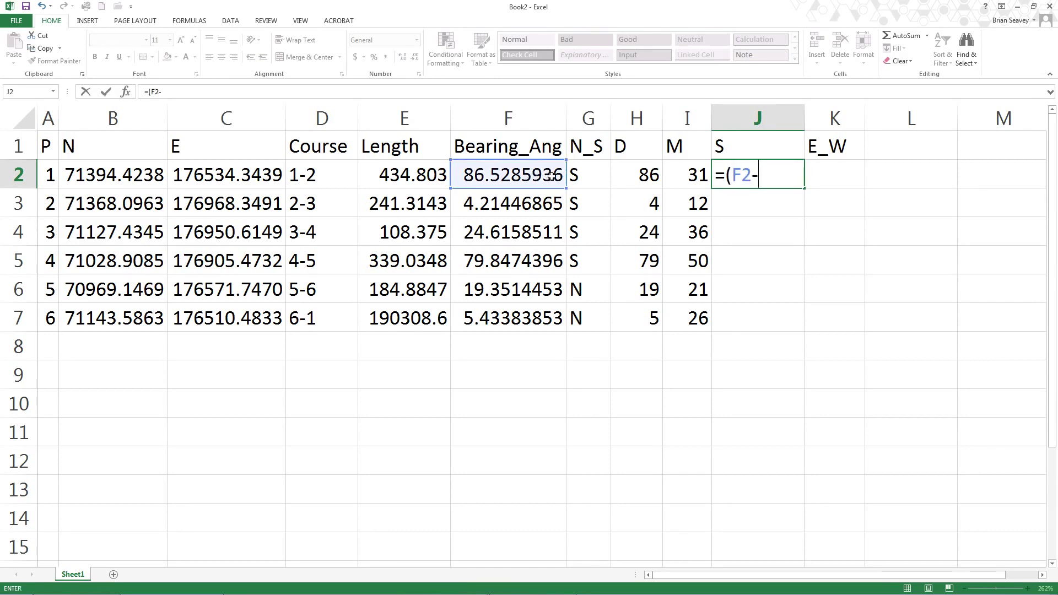
{"action": "type", "text": ")*60"}
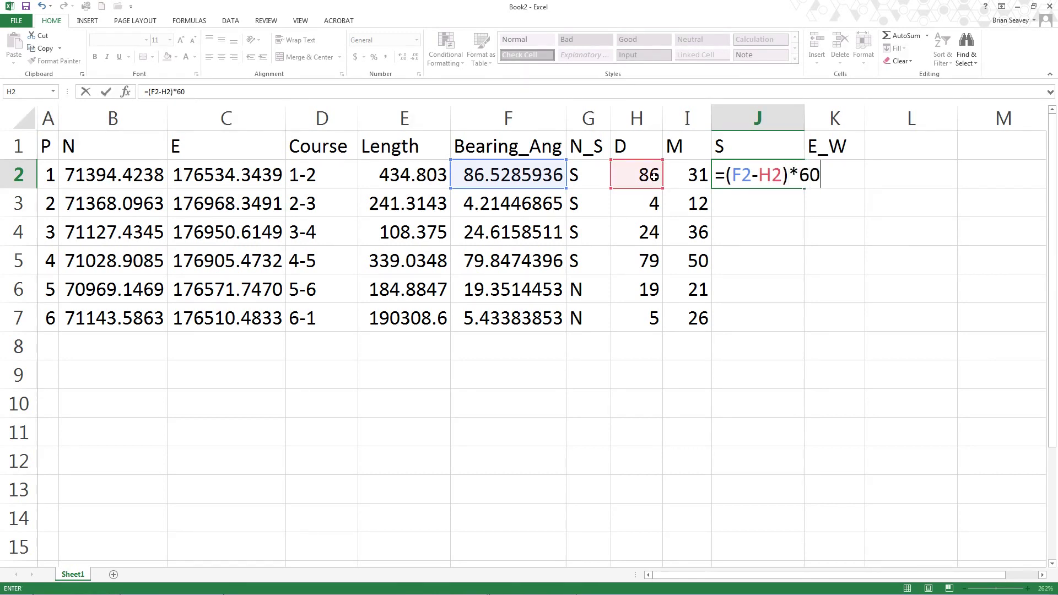
{"action": "key", "text": "Return"}
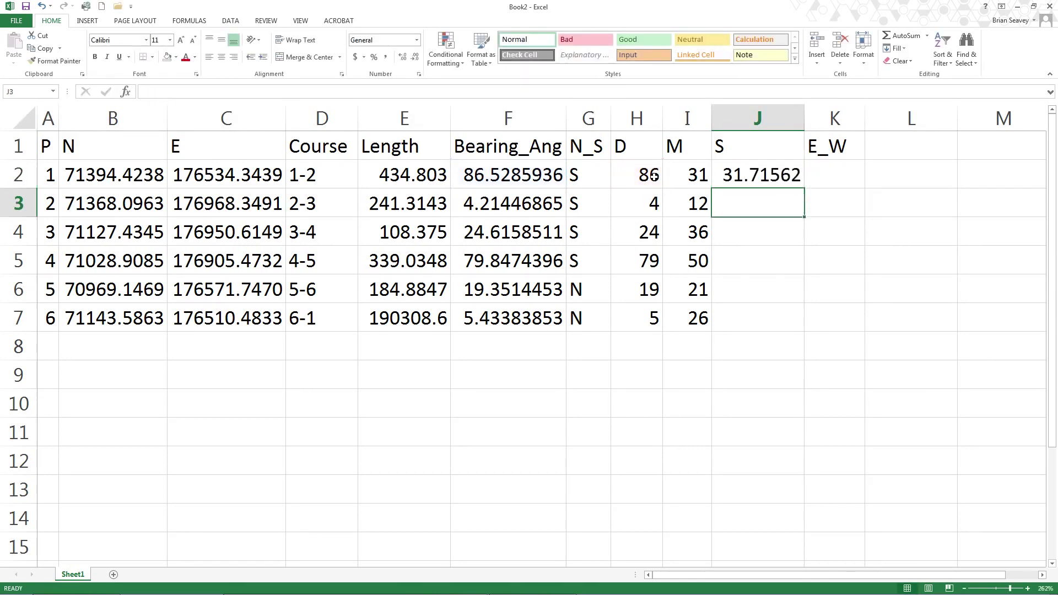
{"action": "left_click", "coordinate": [751, 175]}
{"action": "double_click", "coordinate": [766, 173]}
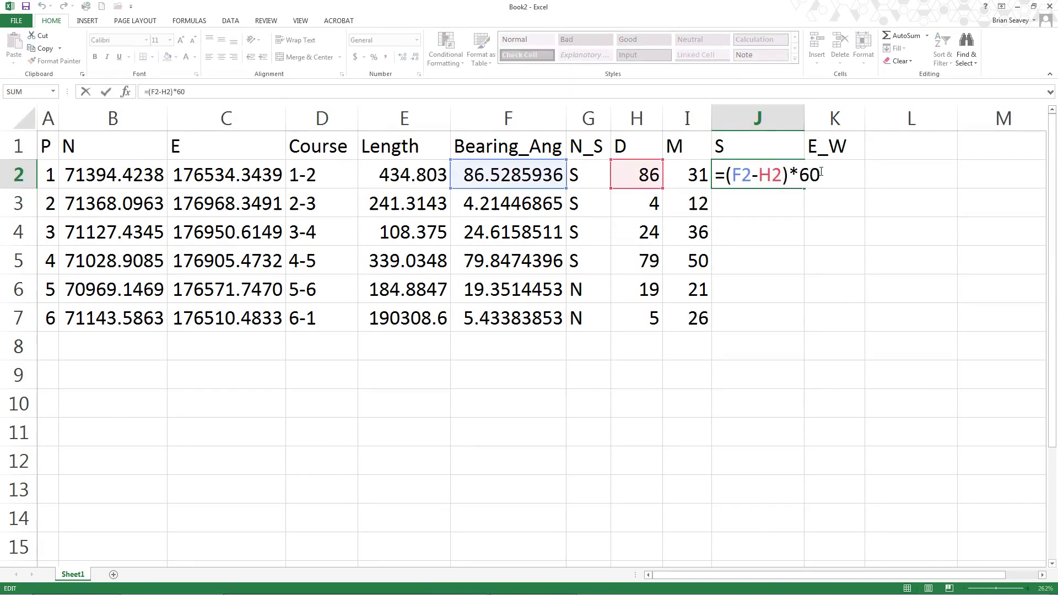
{"action": "type", "text": ")"}
{"action": "left_click", "coordinate": [724, 175]}
{"action": "type", "text": "("}
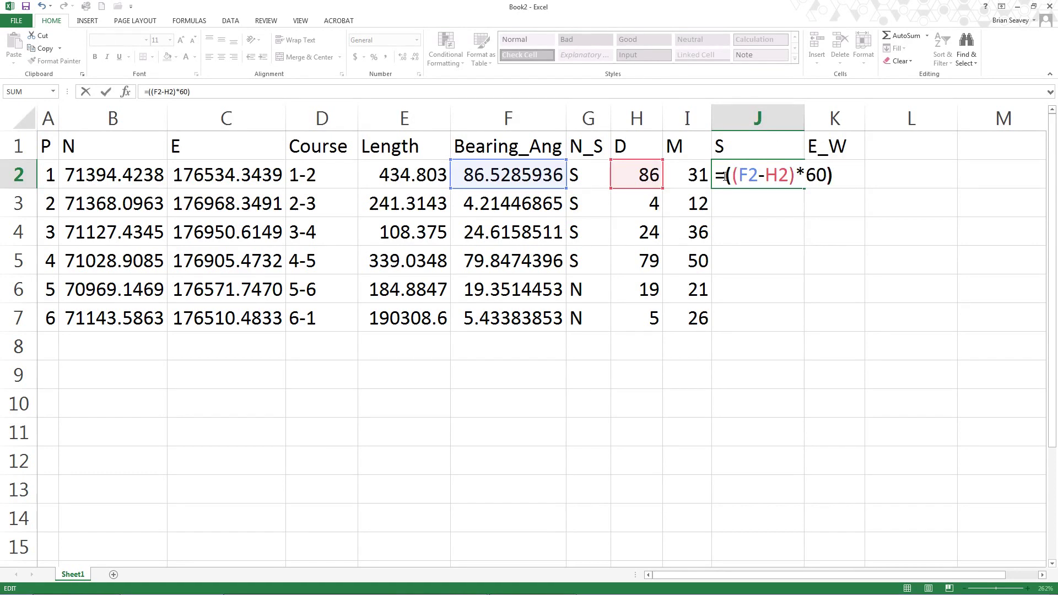
{"action": "key", "text": "End"}
{"action": "type", "text": "-"}
{"action": "left_click", "coordinate": [689, 175]}
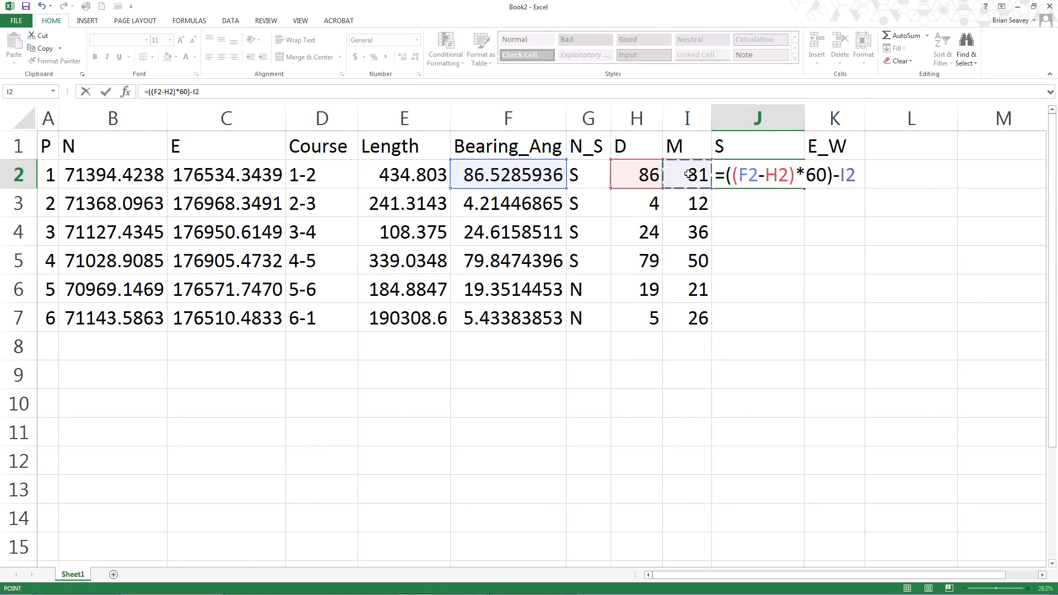
{"action": "key", "text": "Return"}
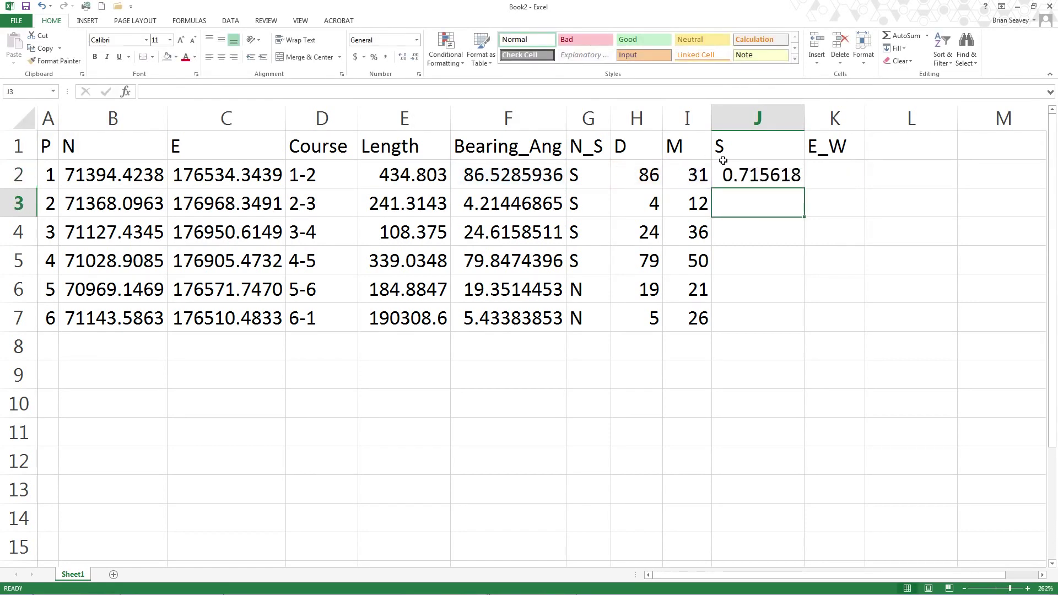
Step: Finish J2 as =(((F2-H2)*60)-I2)*60, giving 42.93706, and fill it down to J7
{"action": "double_click", "coordinate": [752, 174]}
{"action": "left_click", "coordinate": [726, 176]}
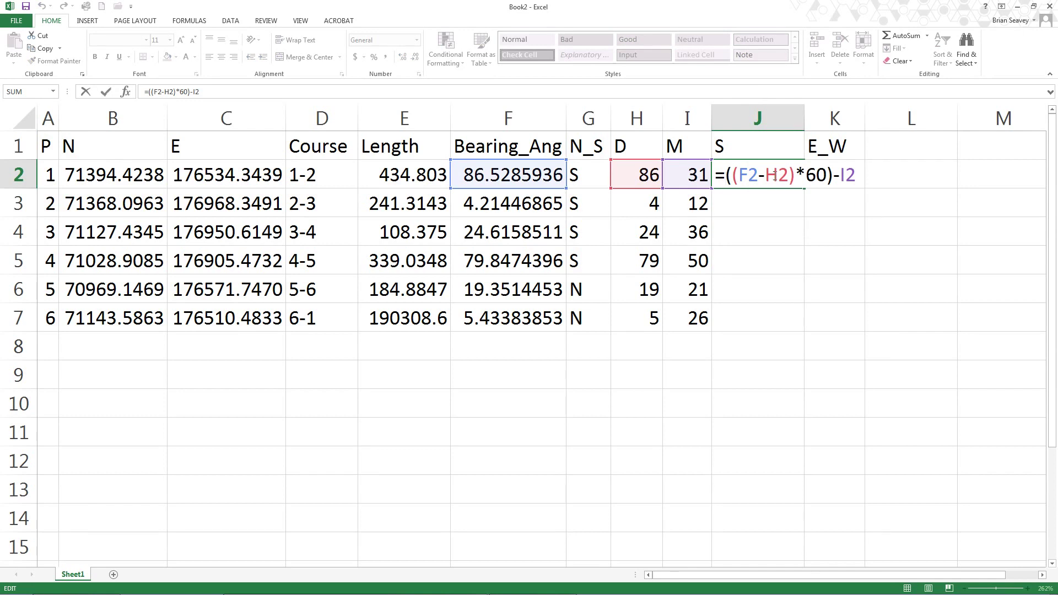
{"action": "type", "text": "("}
{"action": "key", "text": "End"}
{"action": "type", "text": ")*60"}
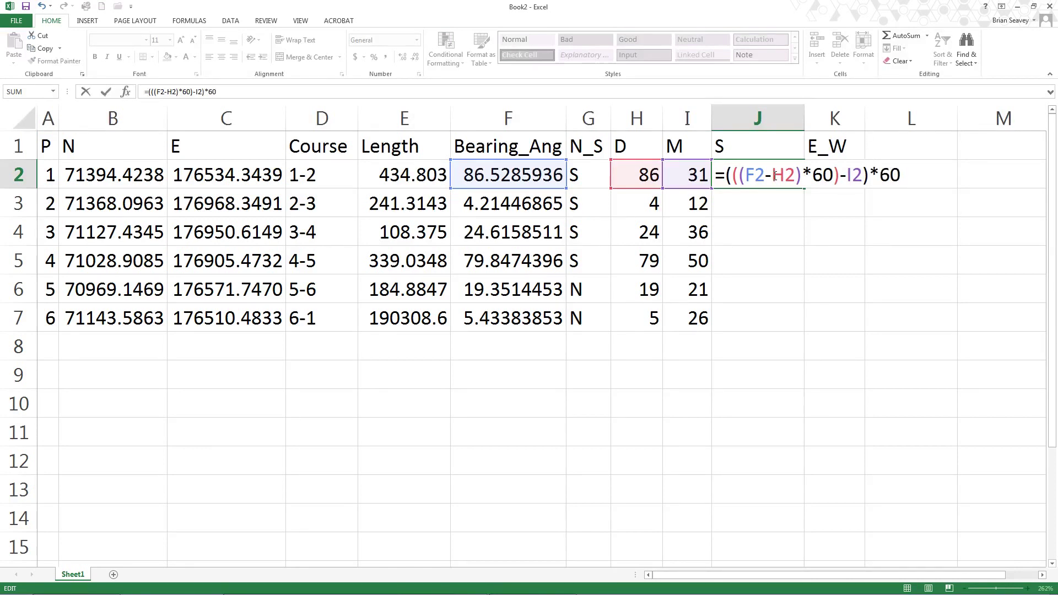
{"action": "key", "text": "Return"}
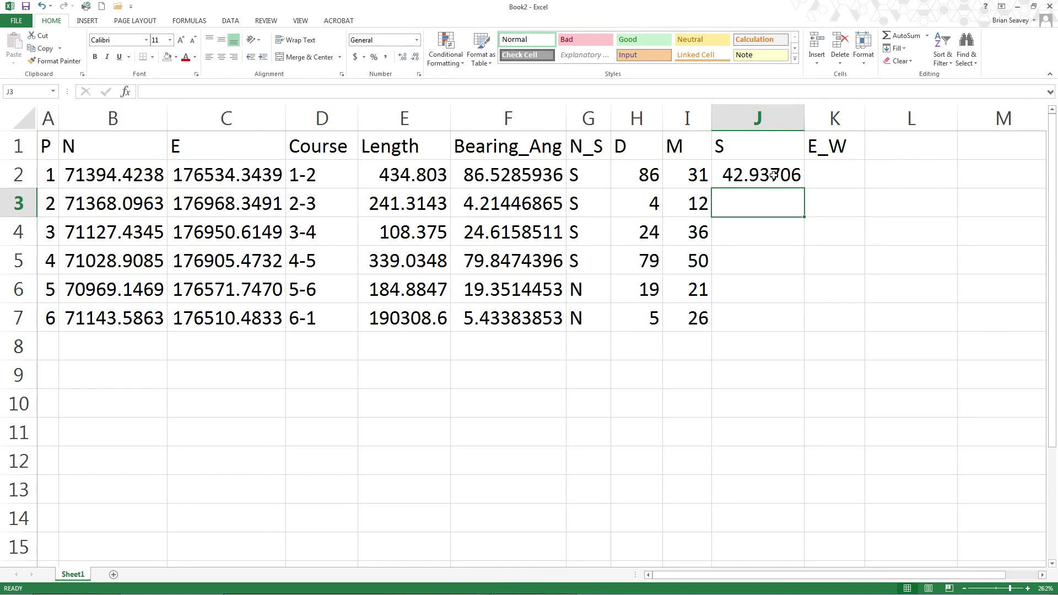
{"action": "double_click", "coordinate": [773, 175]}
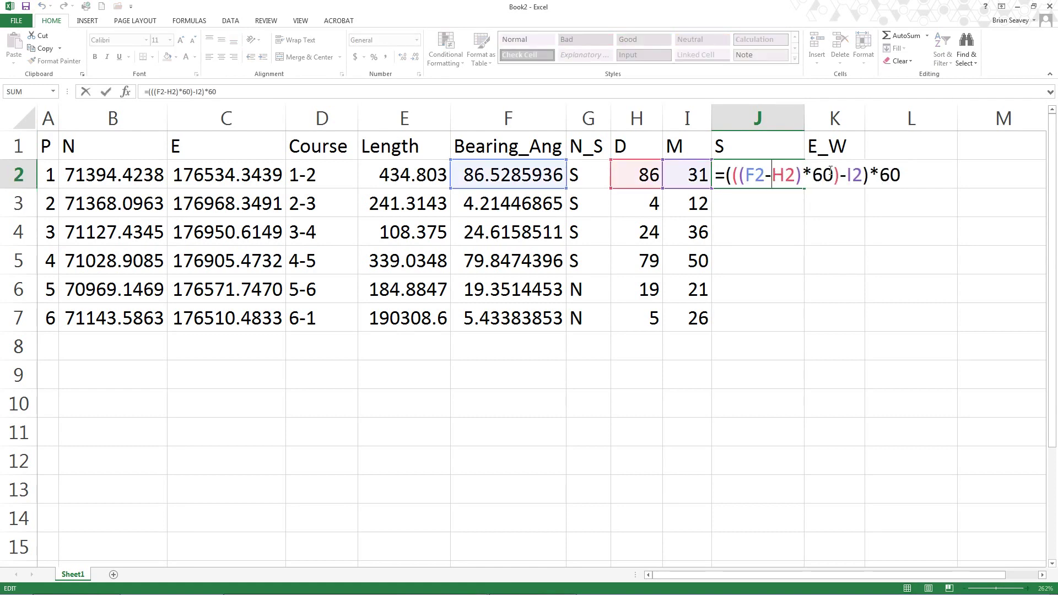
{"action": "key", "text": "Return"}
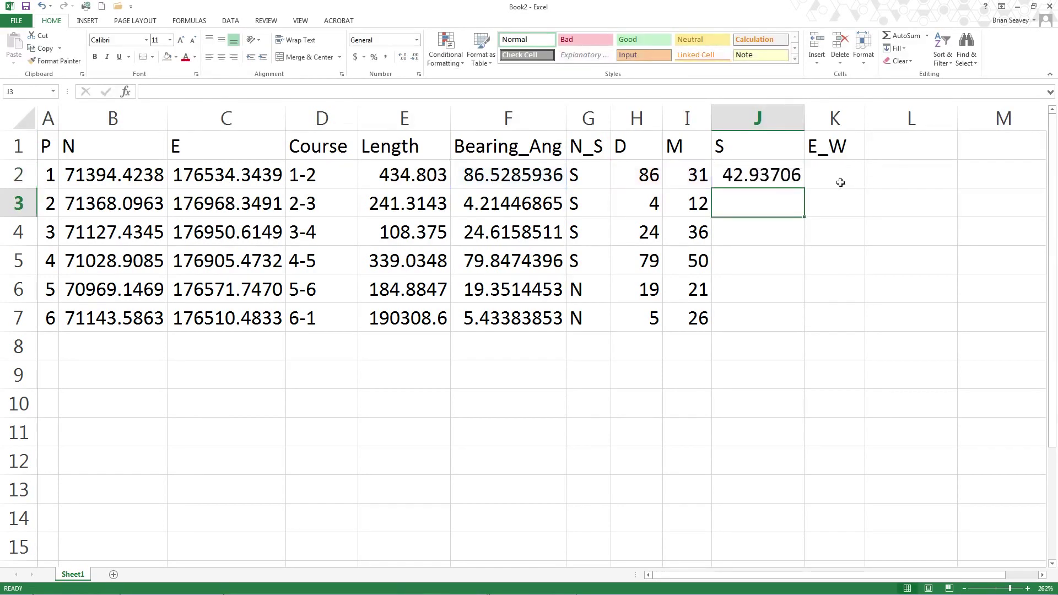
{"action": "left_click", "coordinate": [788, 176]}
{"action": "left_click_drag", "start_coordinate": [803, 188], "coordinate": [805, 329]}
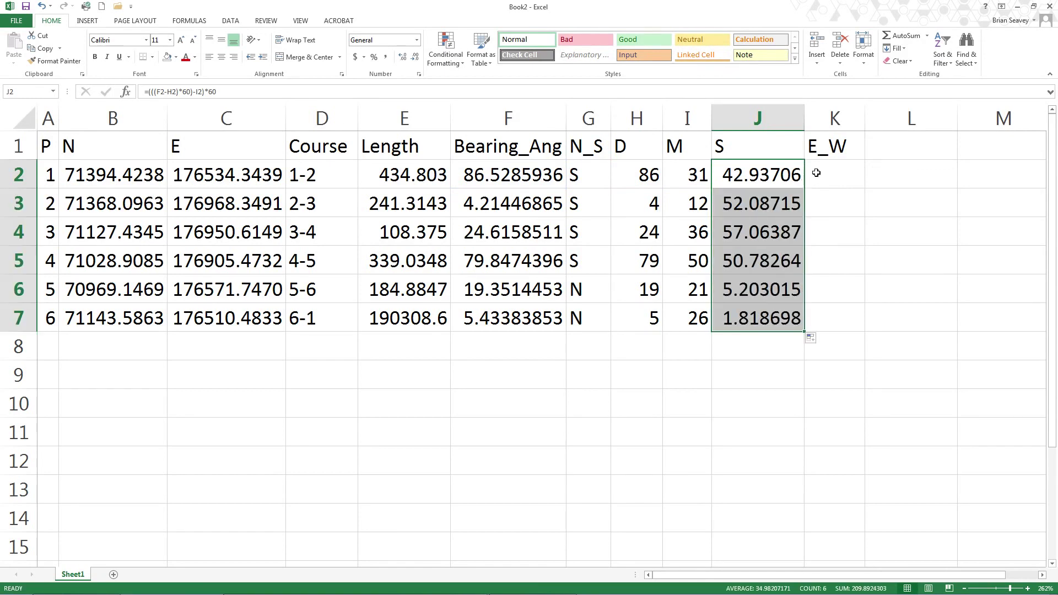
{"action": "left_click", "coordinate": [822, 170]}
Step: Enter =IF(C3>C2,"E","W") in K2 to label the east/west direction
{"action": "type", "text": "=if"}
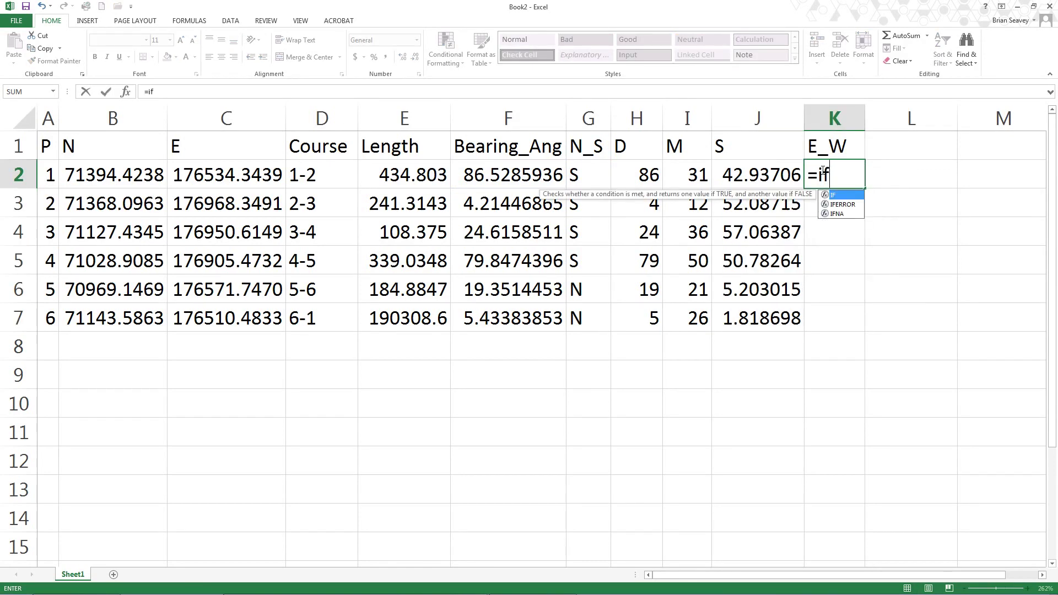
{"action": "type", "text": "("}
{"action": "left_click", "coordinate": [199, 205]}
{"action": "type", "text": ">"}
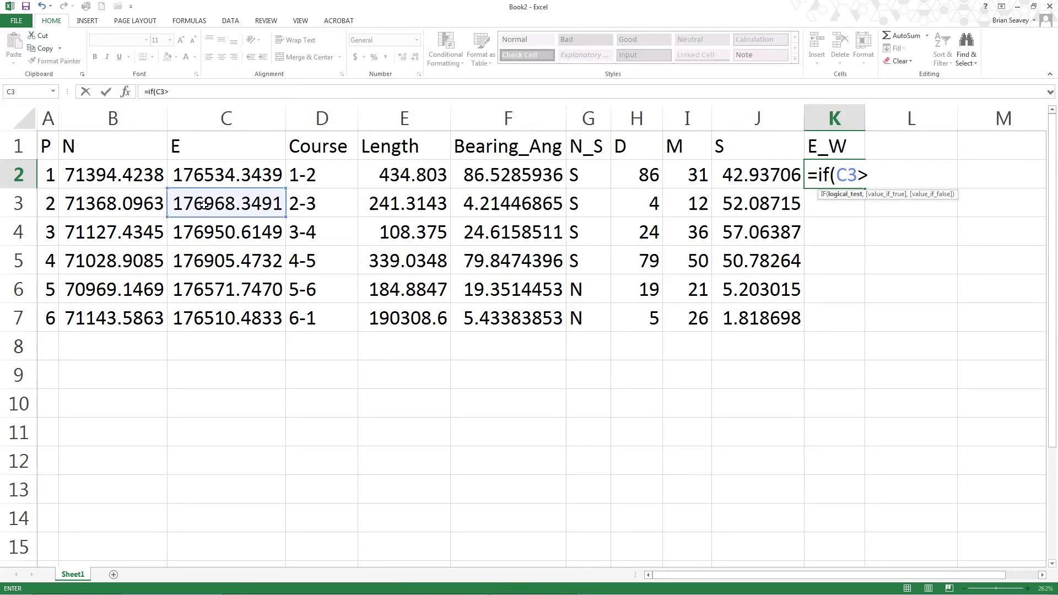
{"action": "left_click", "coordinate": [218, 177]}
{"action": "type", "text": ","}
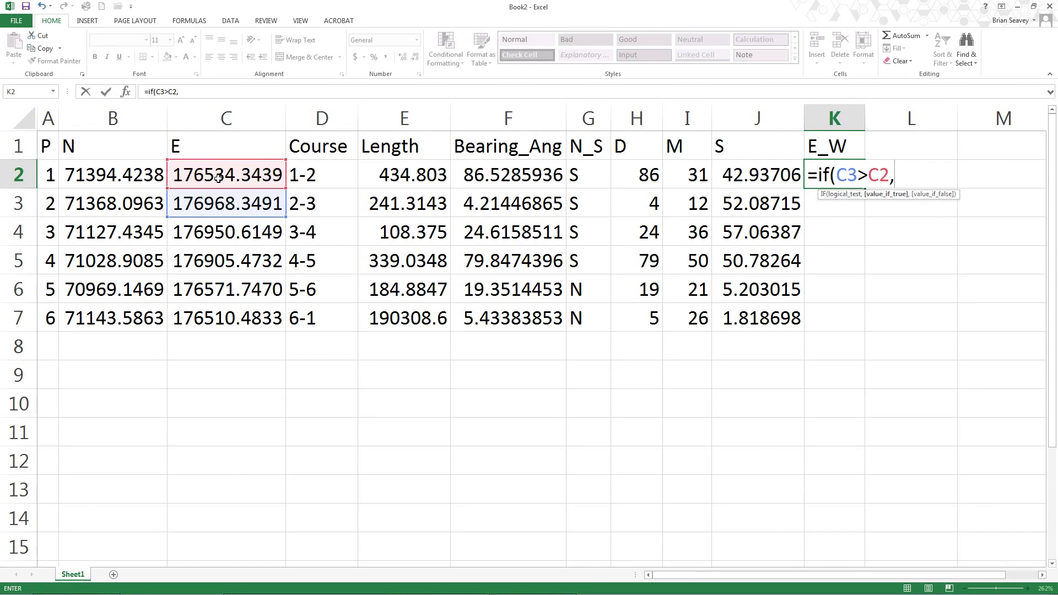
{"action": "type", "text": "\"E\""}
{"action": "type", "text": ",\"W\")"}
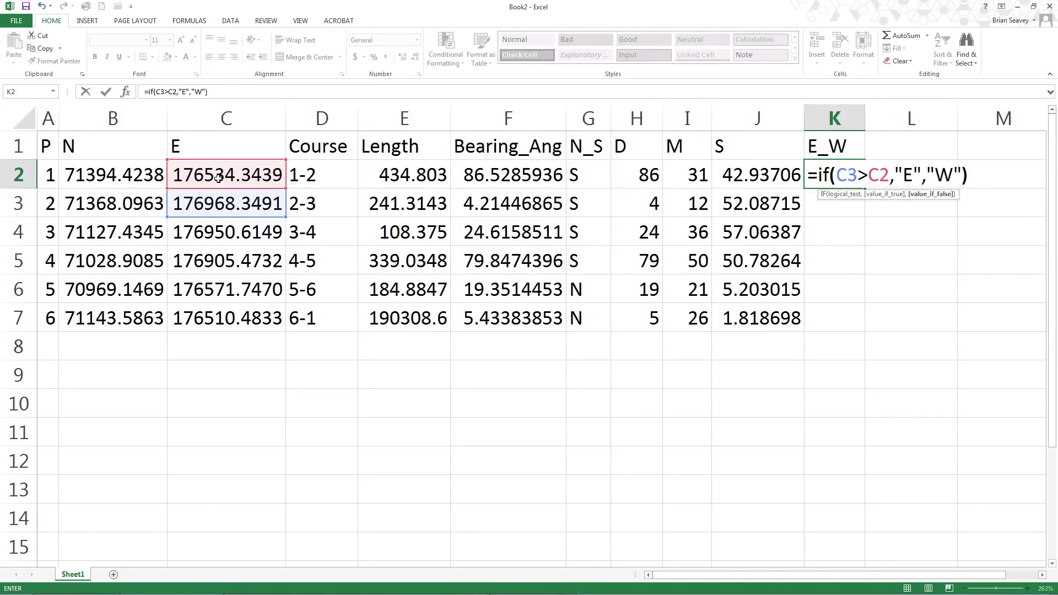
{"action": "key", "text": "Return"}
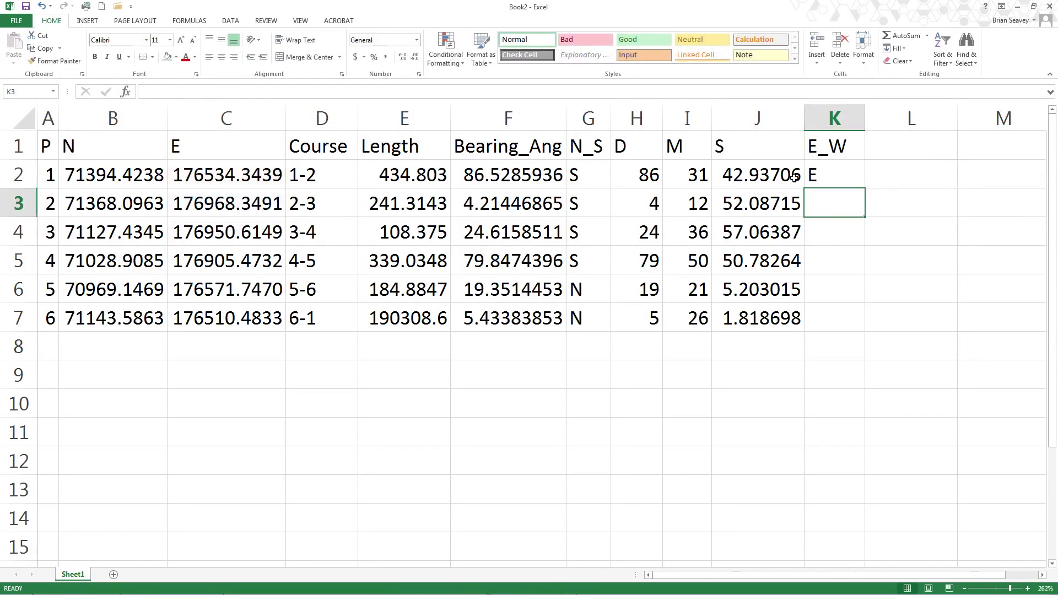
Step: Fill the E_W formula down to K7, then change K7's C8 reference to C2
{"action": "left_click", "coordinate": [834, 174]}
{"action": "double_click", "coordinate": [865, 188]}
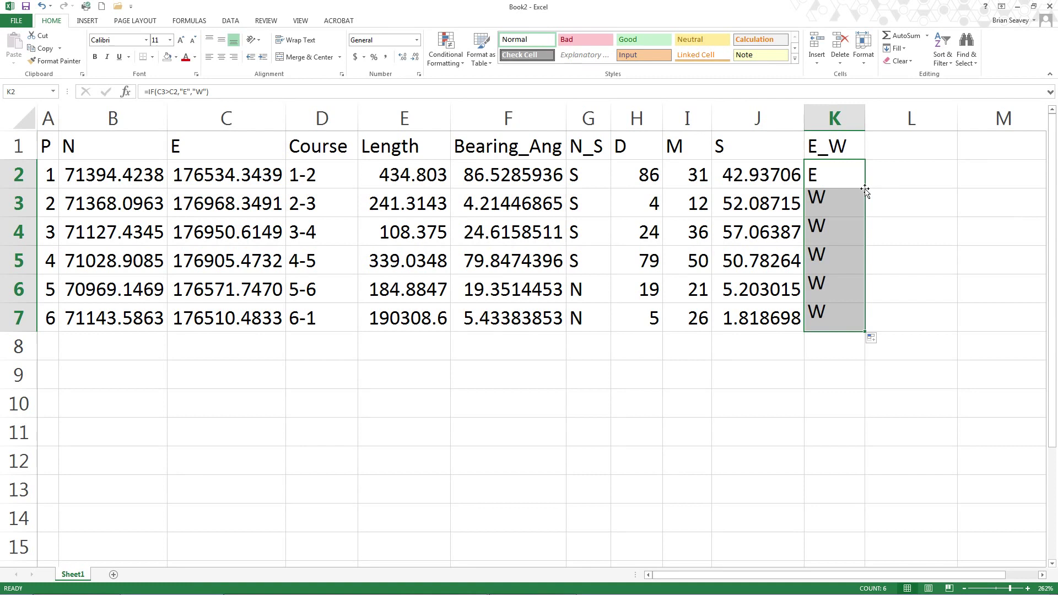
{"action": "double_click", "coordinate": [824, 318]}
{"action": "left_click_drag", "start_coordinate": [861, 318], "coordinate": [851, 318]}
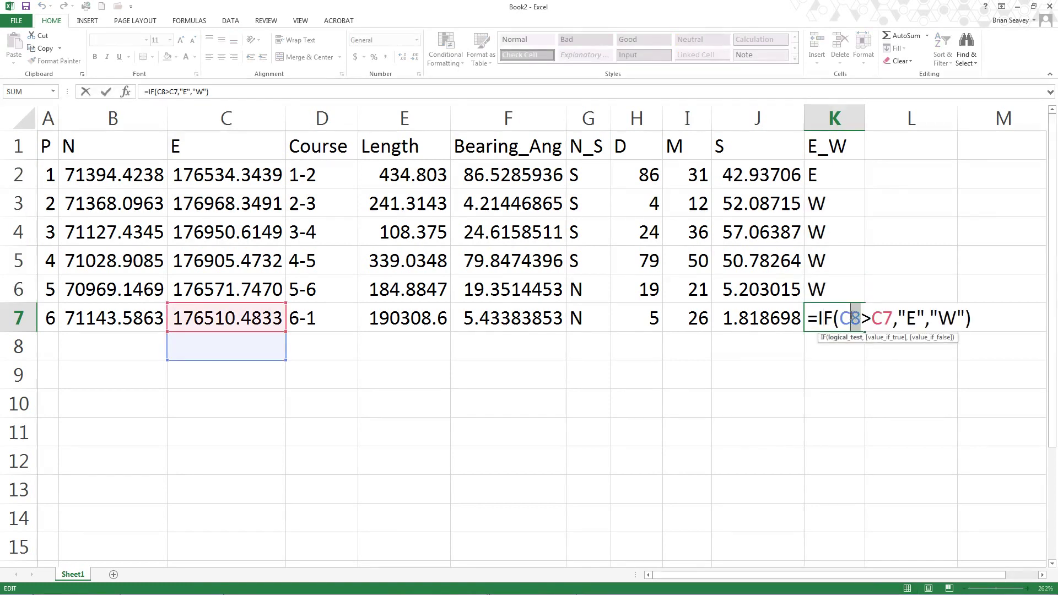
{"action": "type", "text": "2"}
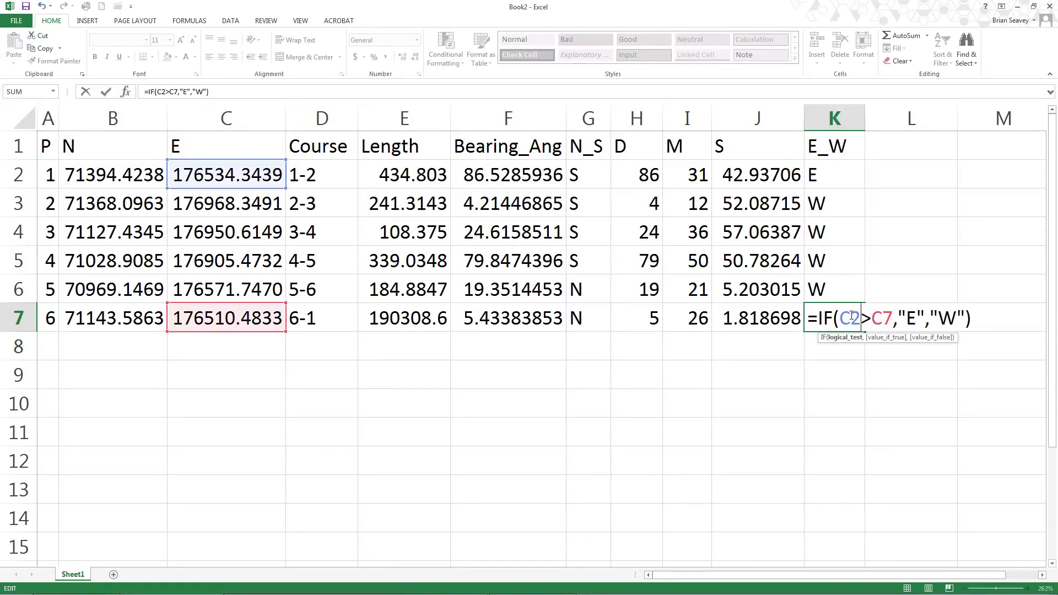